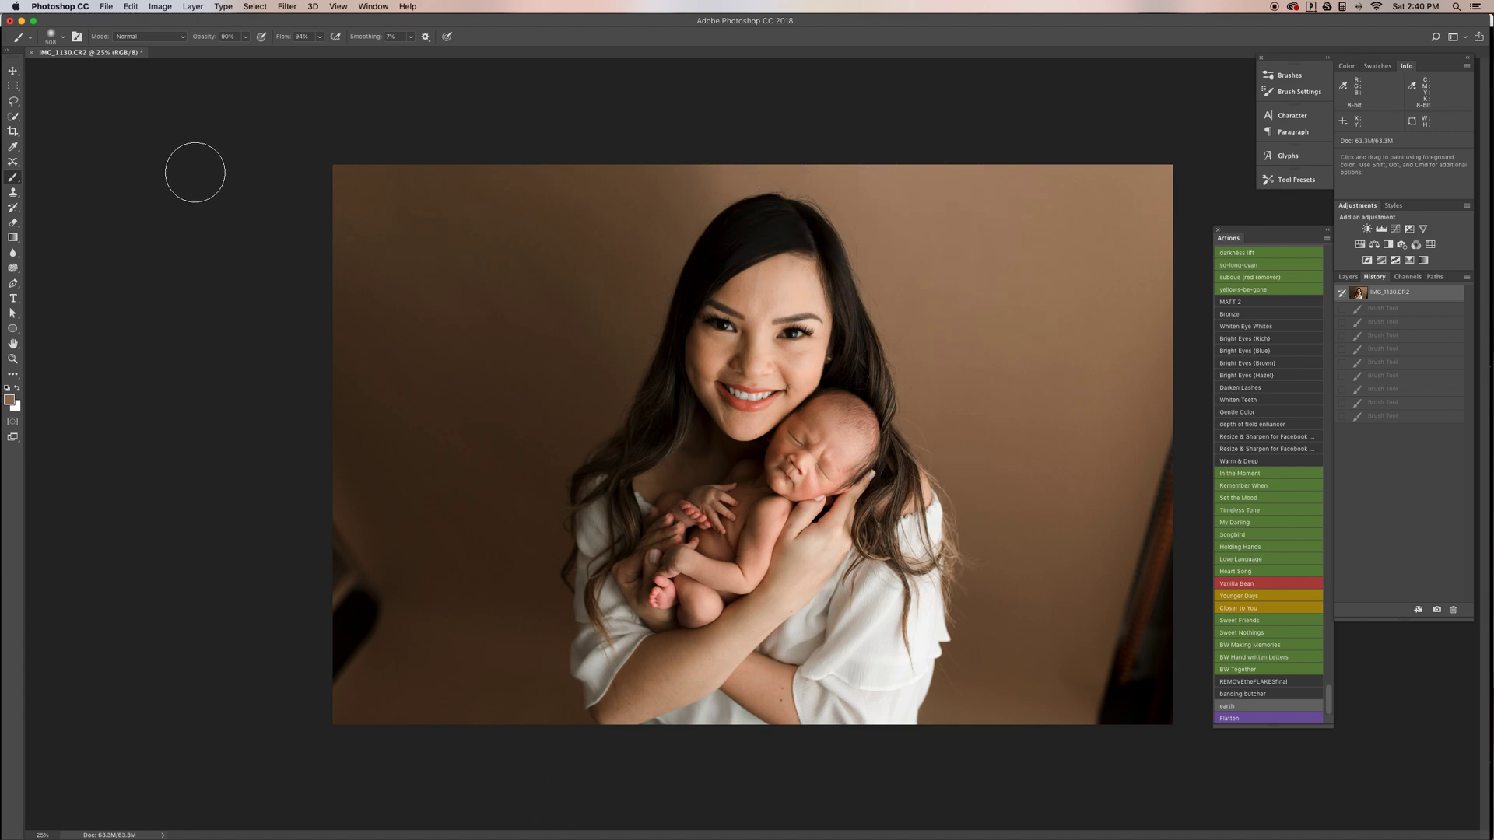
Step: Patch out the dark areas at the lower corners of the backdrop using clean backdrop texture, and clear the selections
click(13, 375)
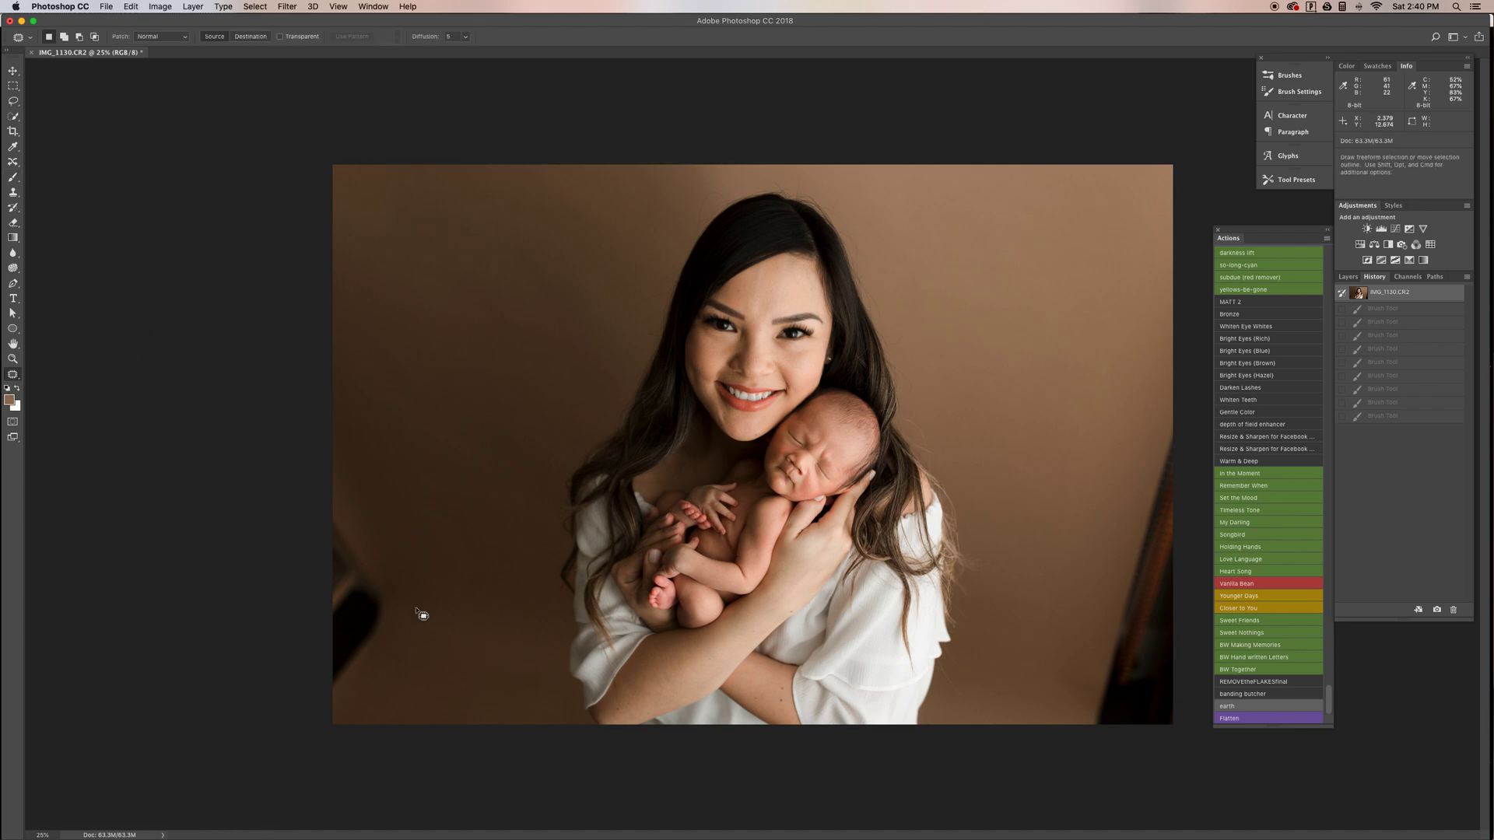
mouse_move(383, 517)
mouse_down()
mouse_move(457, 747)
mouse_move(472, 478)
mouse_up()
drag(393, 563, 494, 440)
key(super+d)
mouse_move(1162, 402)
mouse_down()
mouse_move(1213, 726)
mouse_move(1179, 381)
mouse_up()
drag(1150, 524, 1074, 319)
key(super+d)
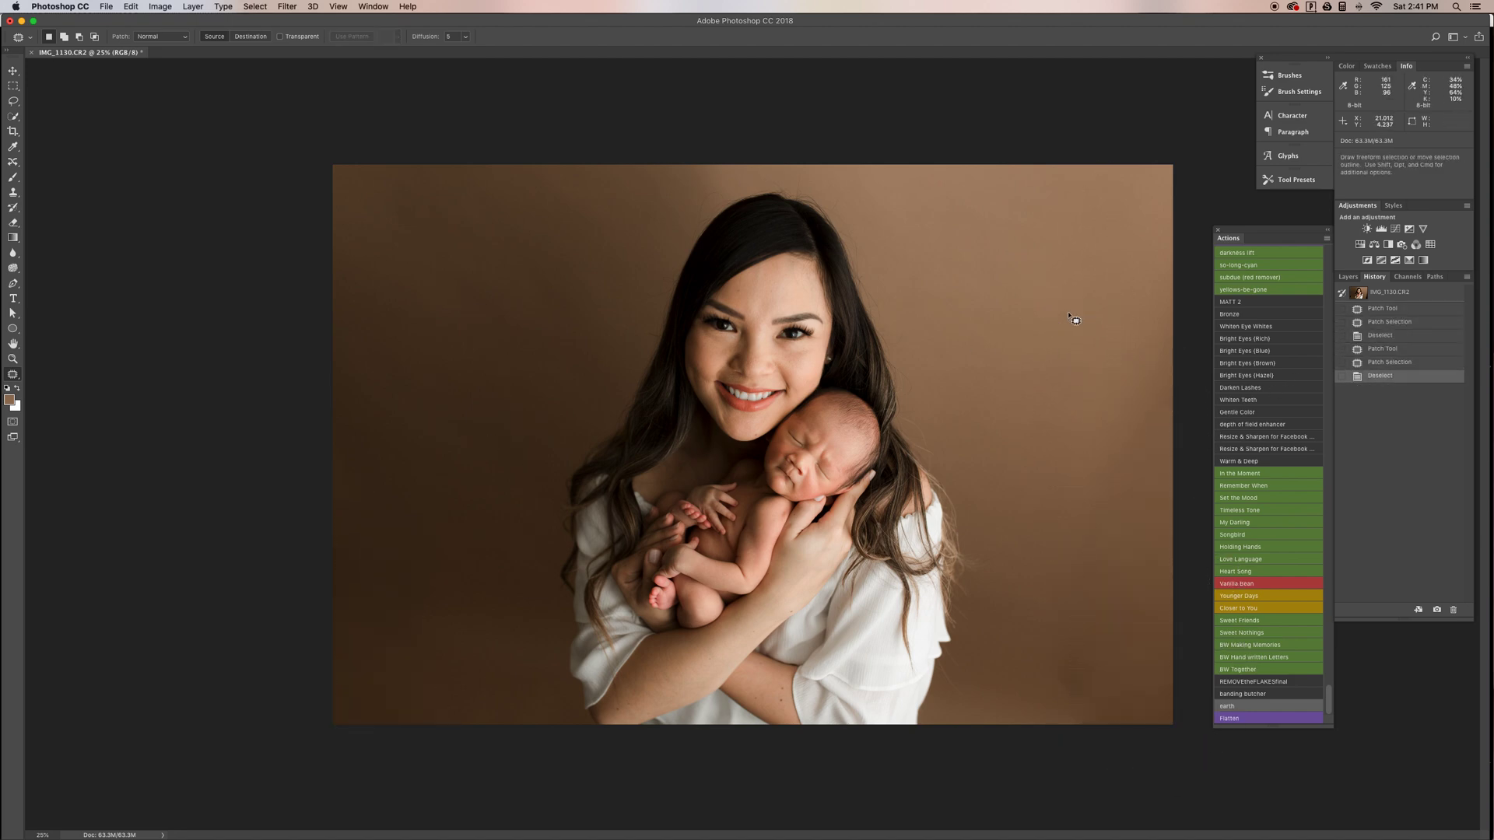
Step: Add a new blank layer named Layer 1 above the background with Normal mode and 100% opacity
click(1349, 277)
key(shift+super+n)
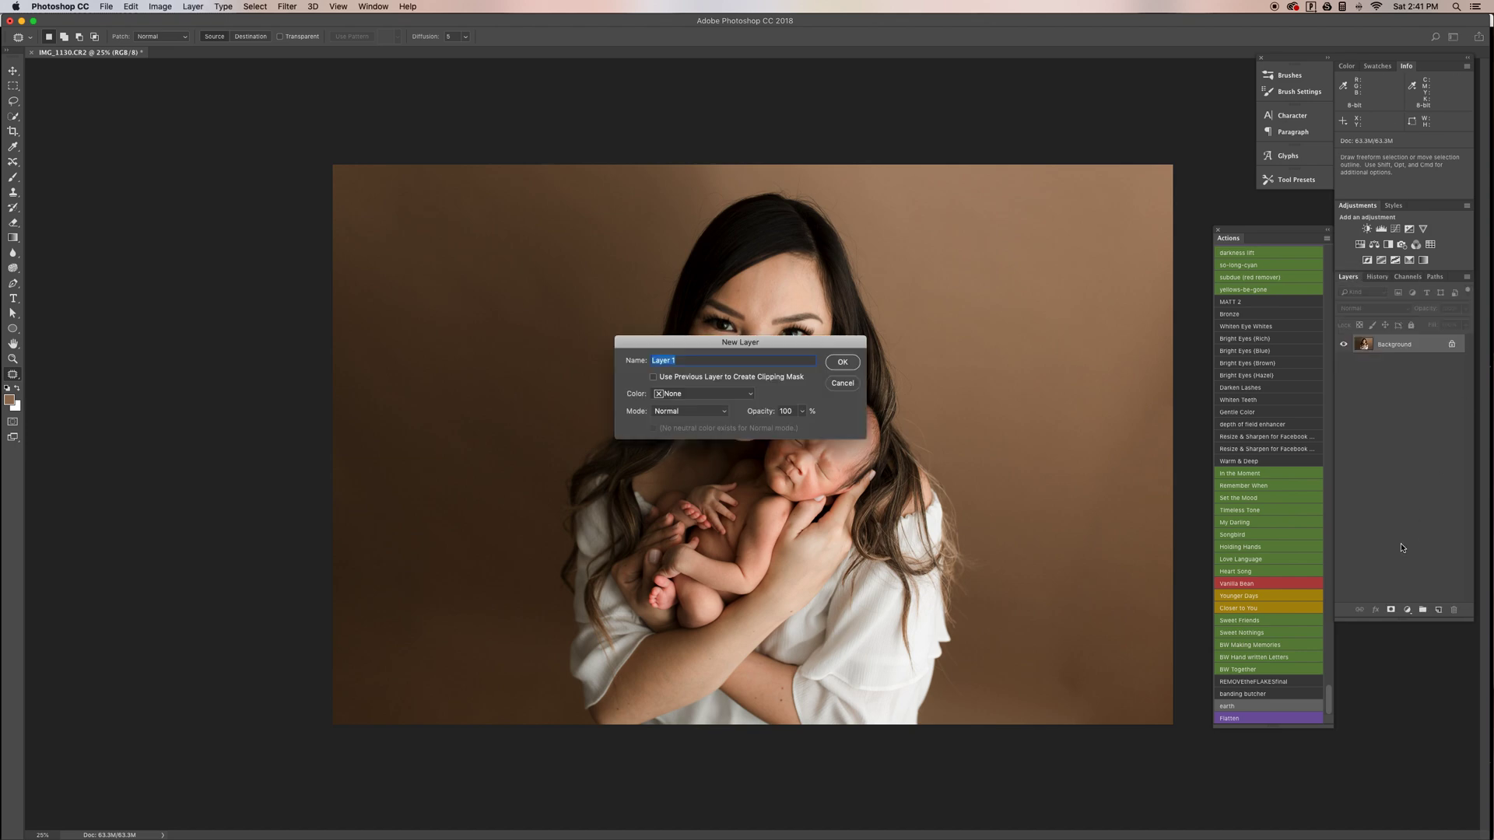
key(Return)
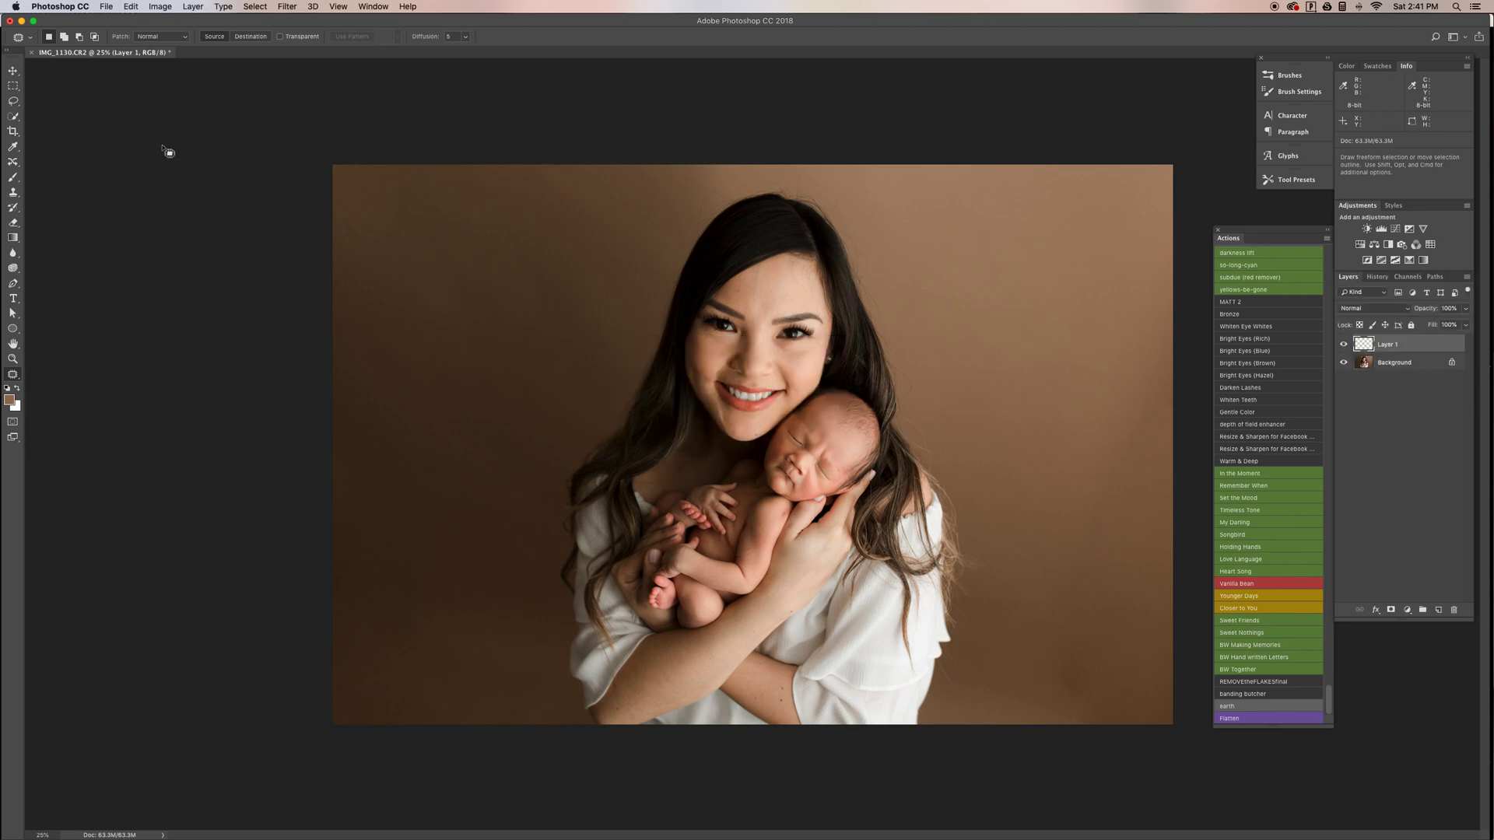
Step: Set up the Brush tool with 24% opacity and a soft tip of about 2120 px
click(12, 177)
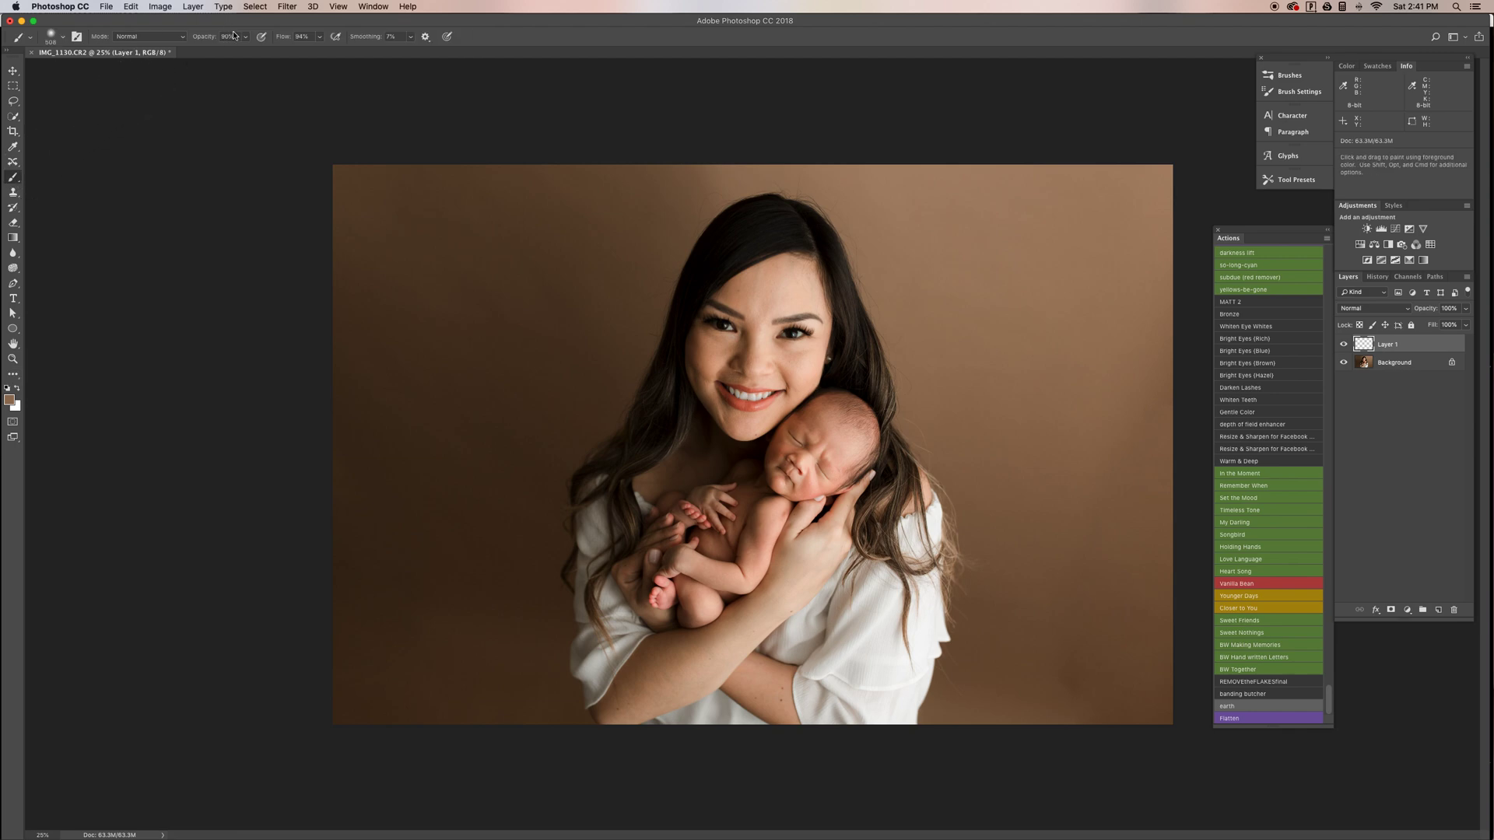
text(24)
right_click(478, 290)
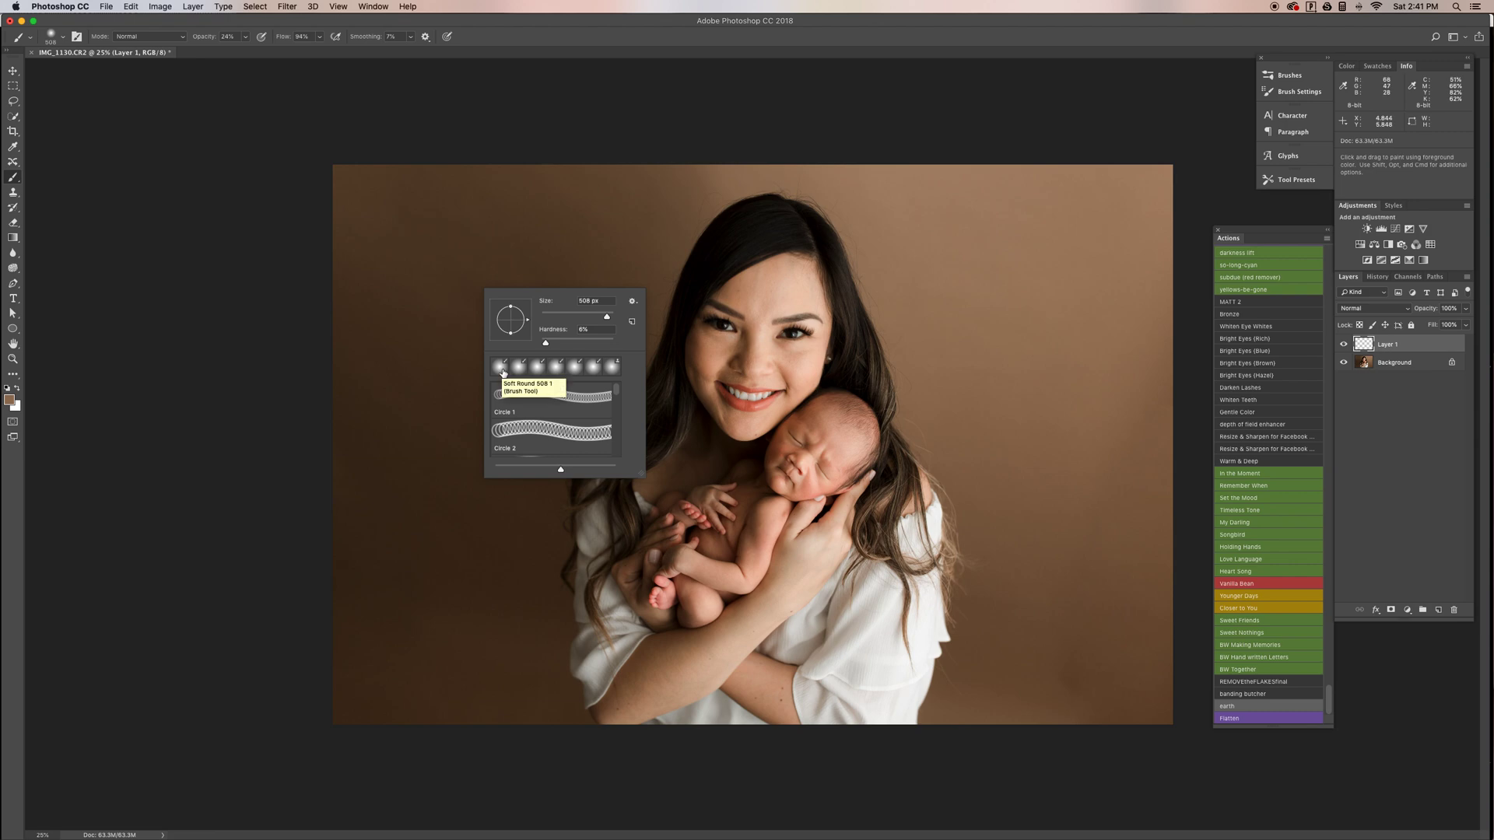
click(727, 29)
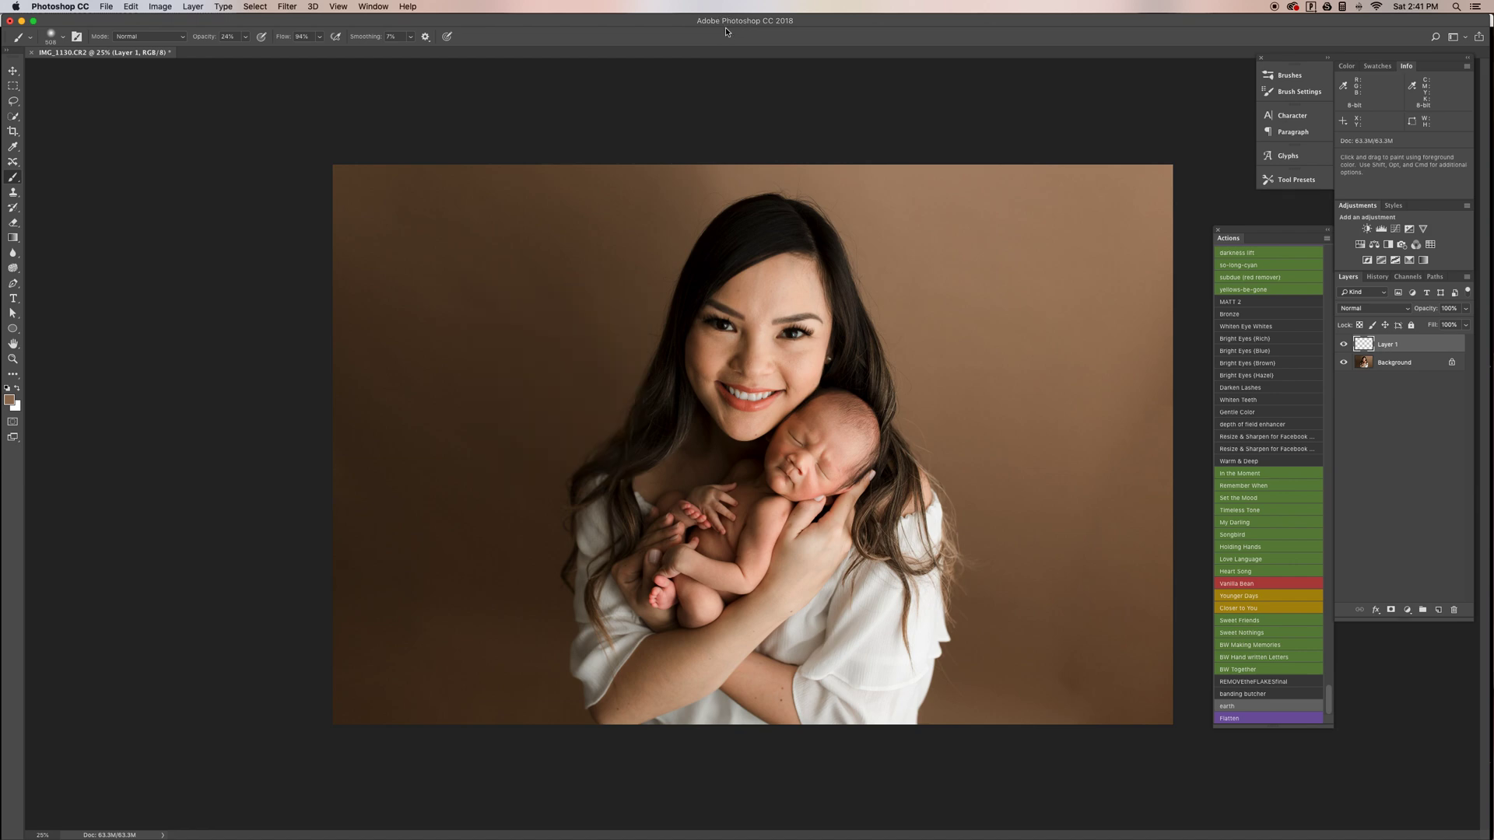
right_click(504, 428)
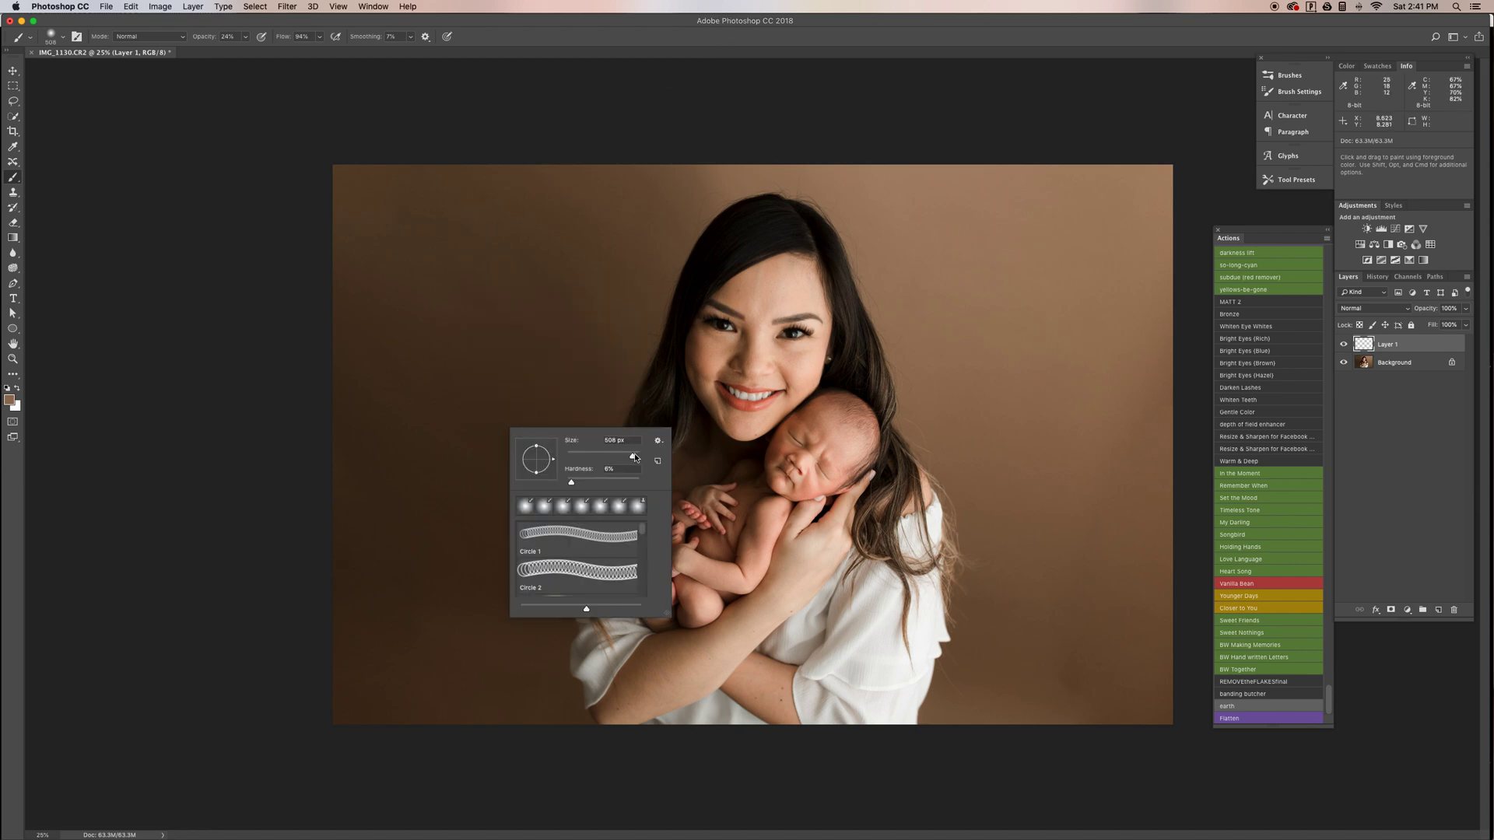
drag(634, 456, 638, 456)
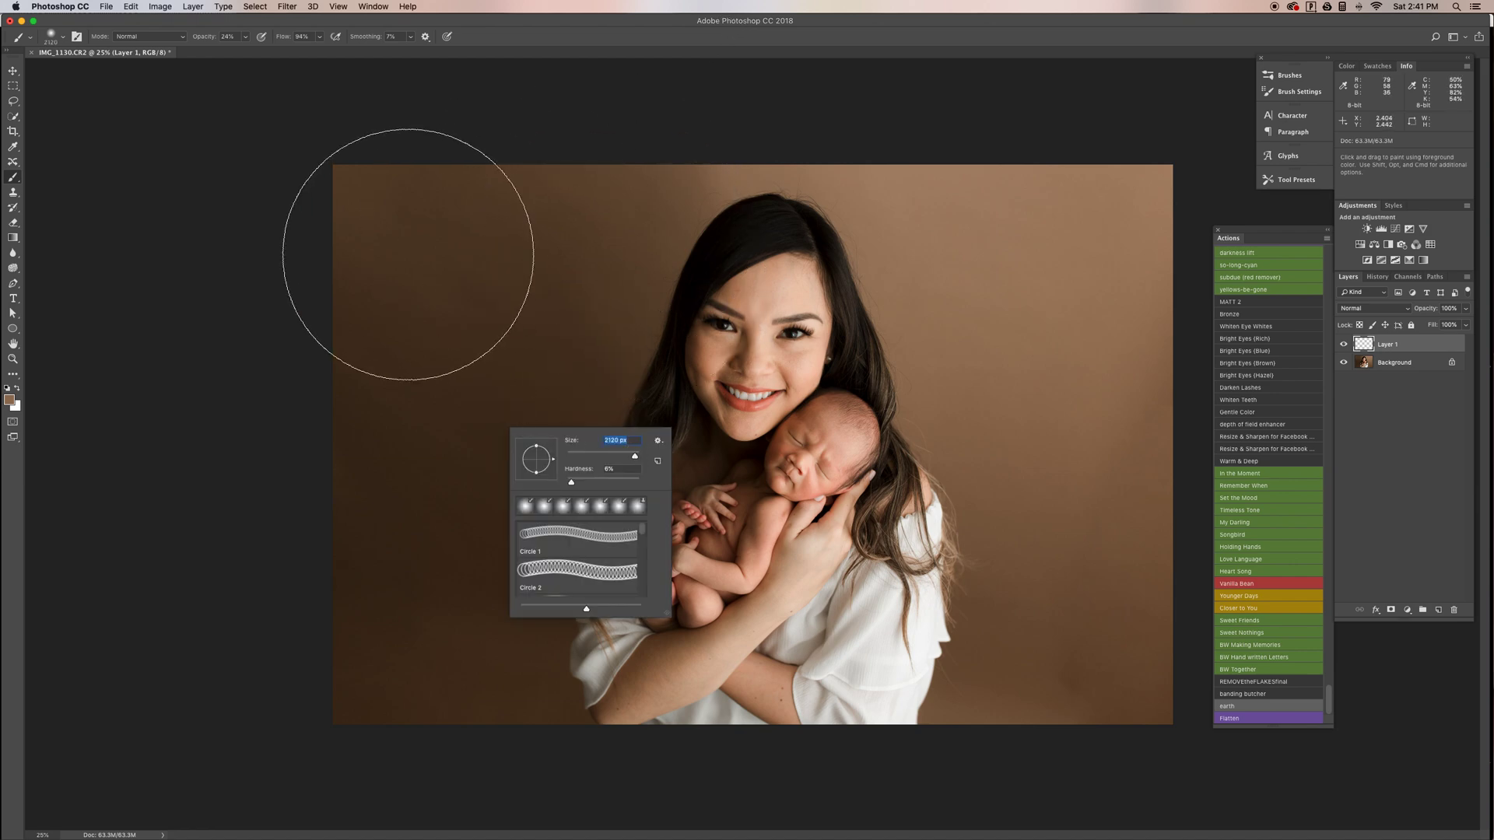
key(Return)
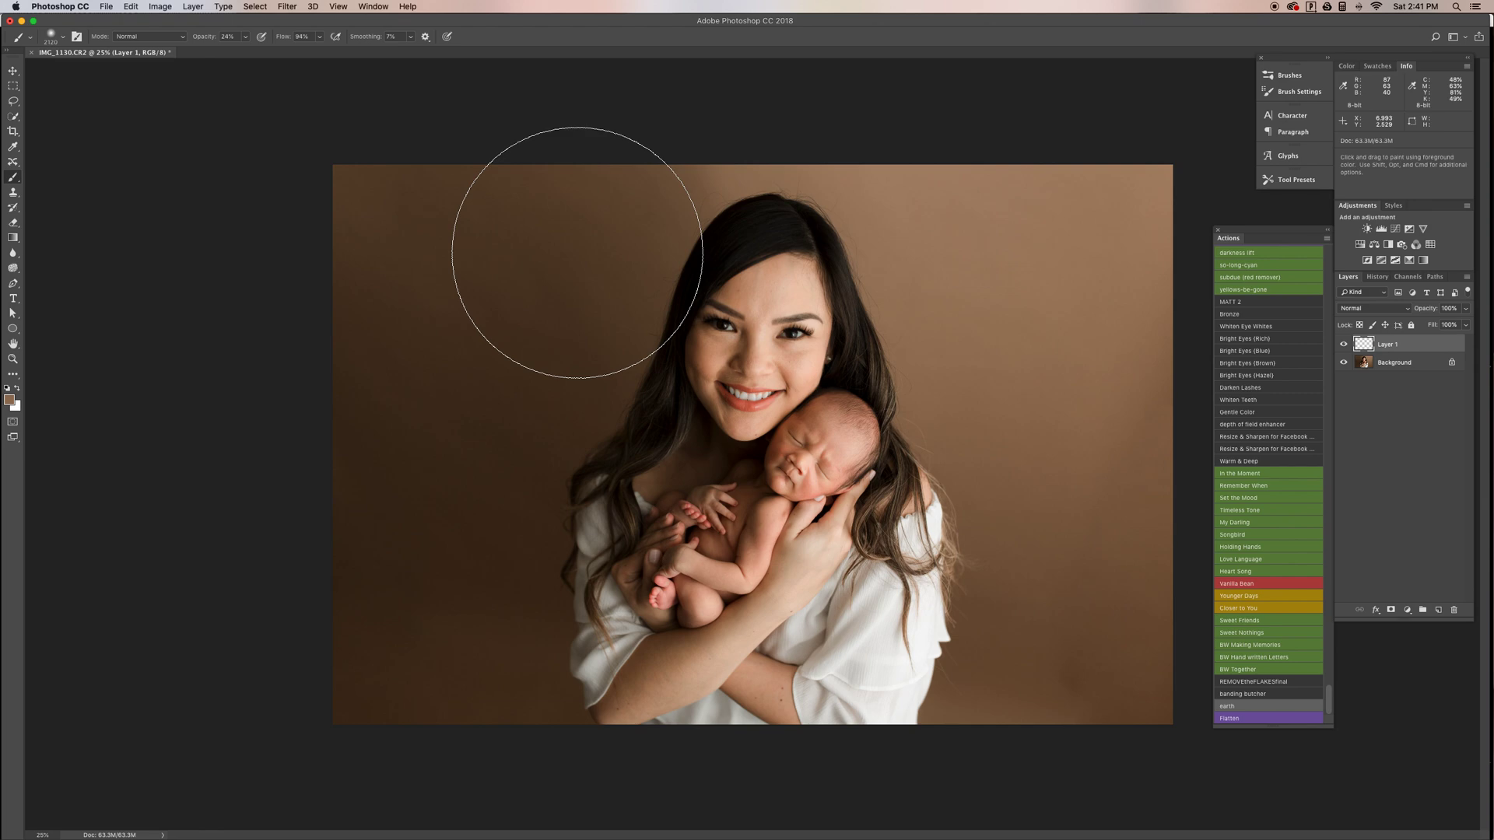
Step: Sample the backdrop tones on each side of the mother and paint them over the surrounding backdrop on Layer 1
key(alt)
alt+click(576, 241)
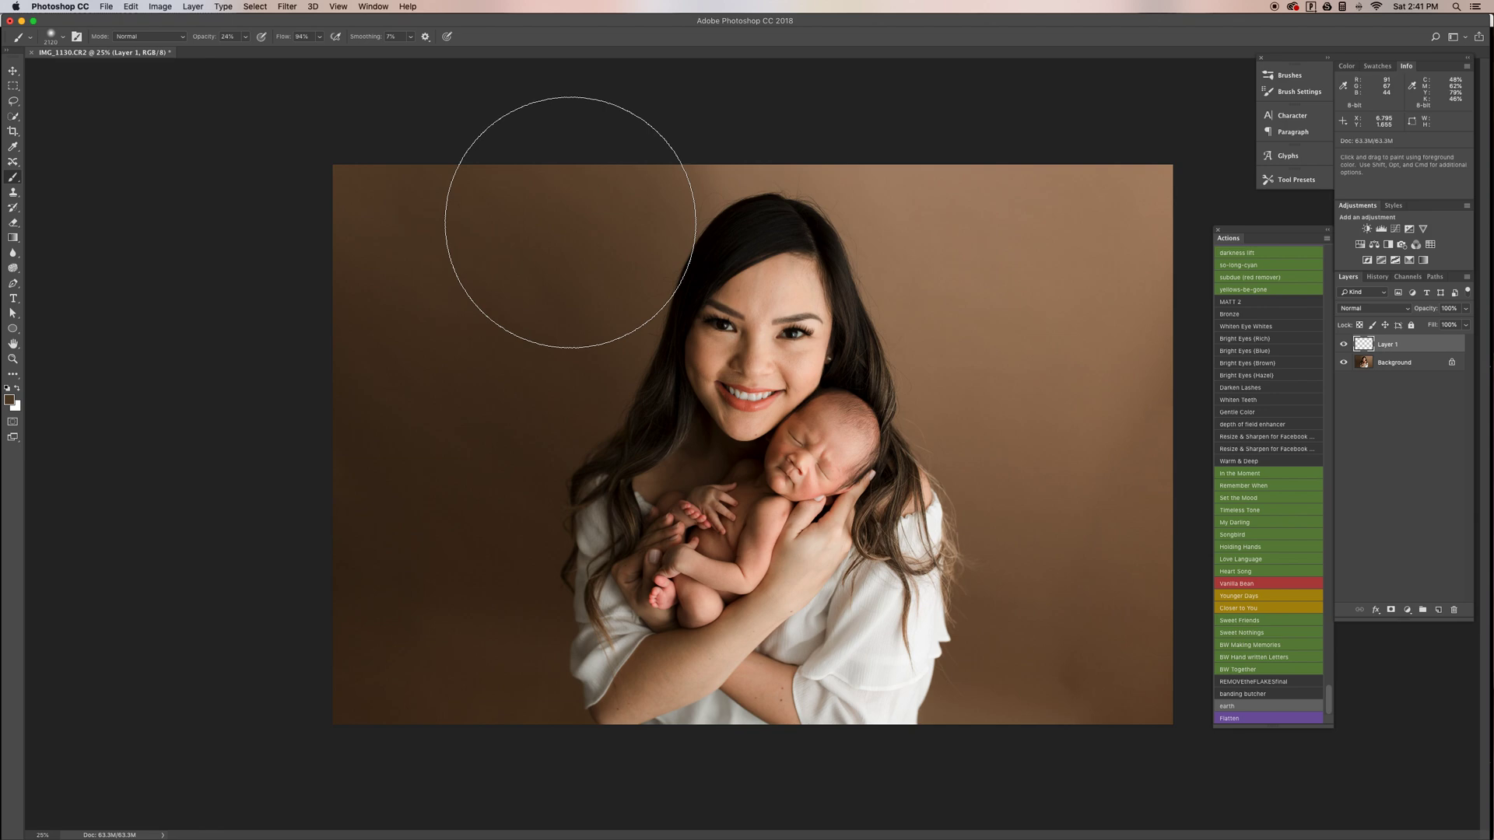
key(alt)
alt+click(566, 250)
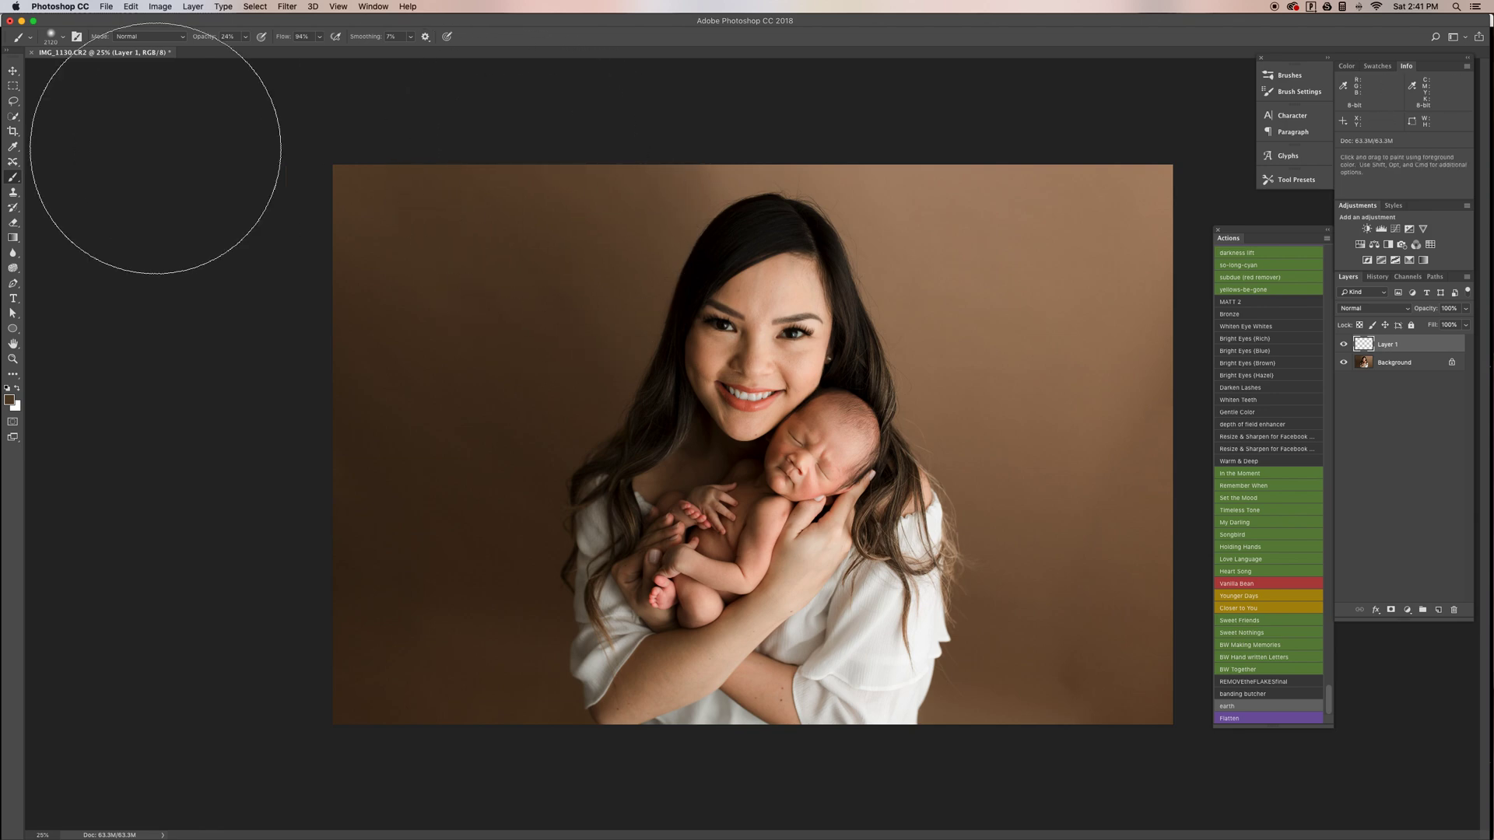
alt+click(573, 260)
drag(562, 271, 551, 250)
mouse_move(577, 153)
mouse_down()
mouse_move(557, 188)
mouse_move(435, 172)
mouse_move(441, 581)
mouse_move(400, 579)
mouse_up()
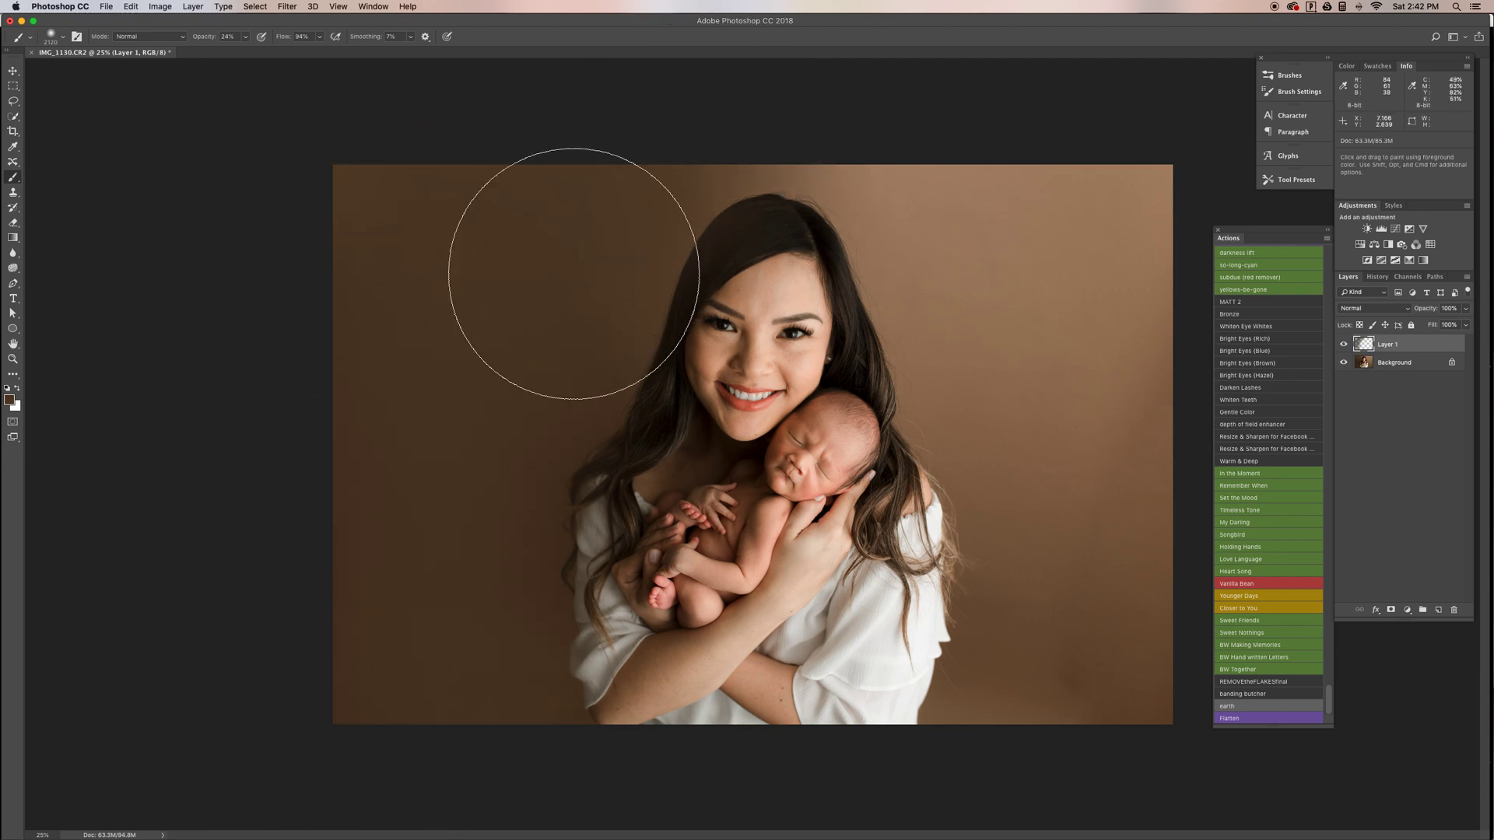
key(alt)
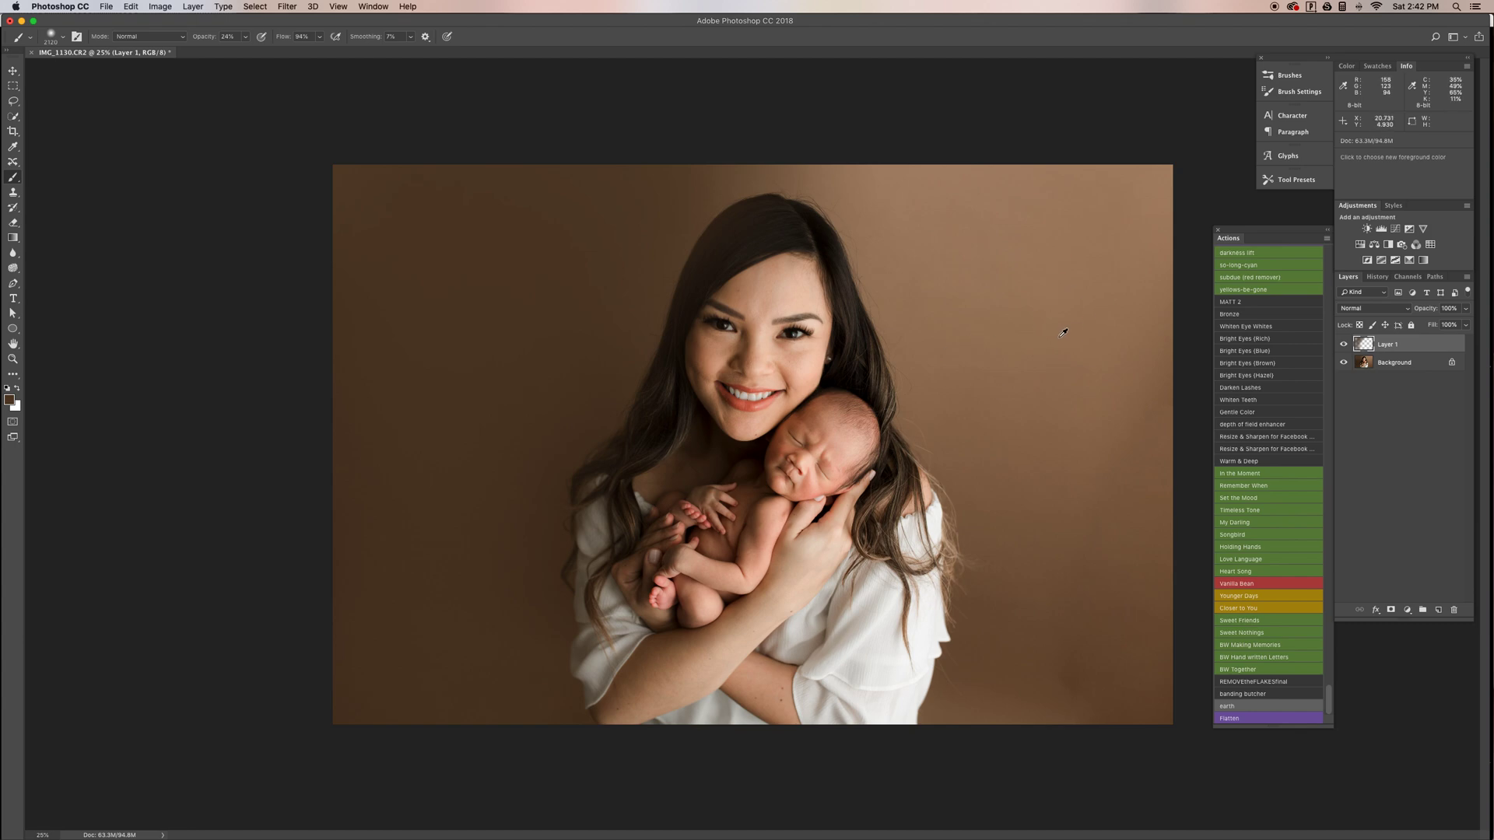
alt+click(1071, 351)
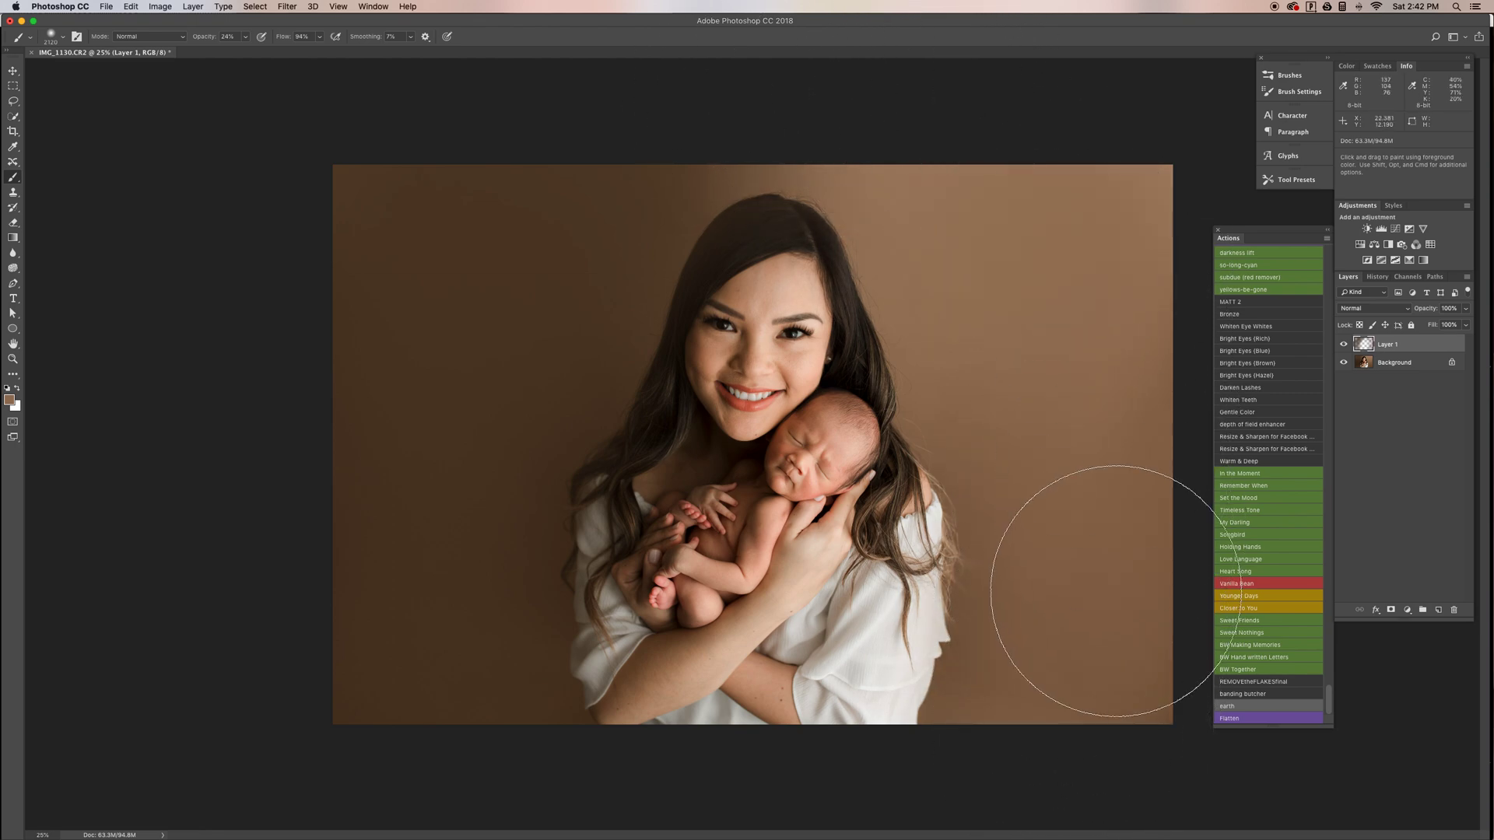
Step: Add a mask to Layer 1 and paint black over the mother and baby with a smaller brush at 90% opacity
click(1391, 609)
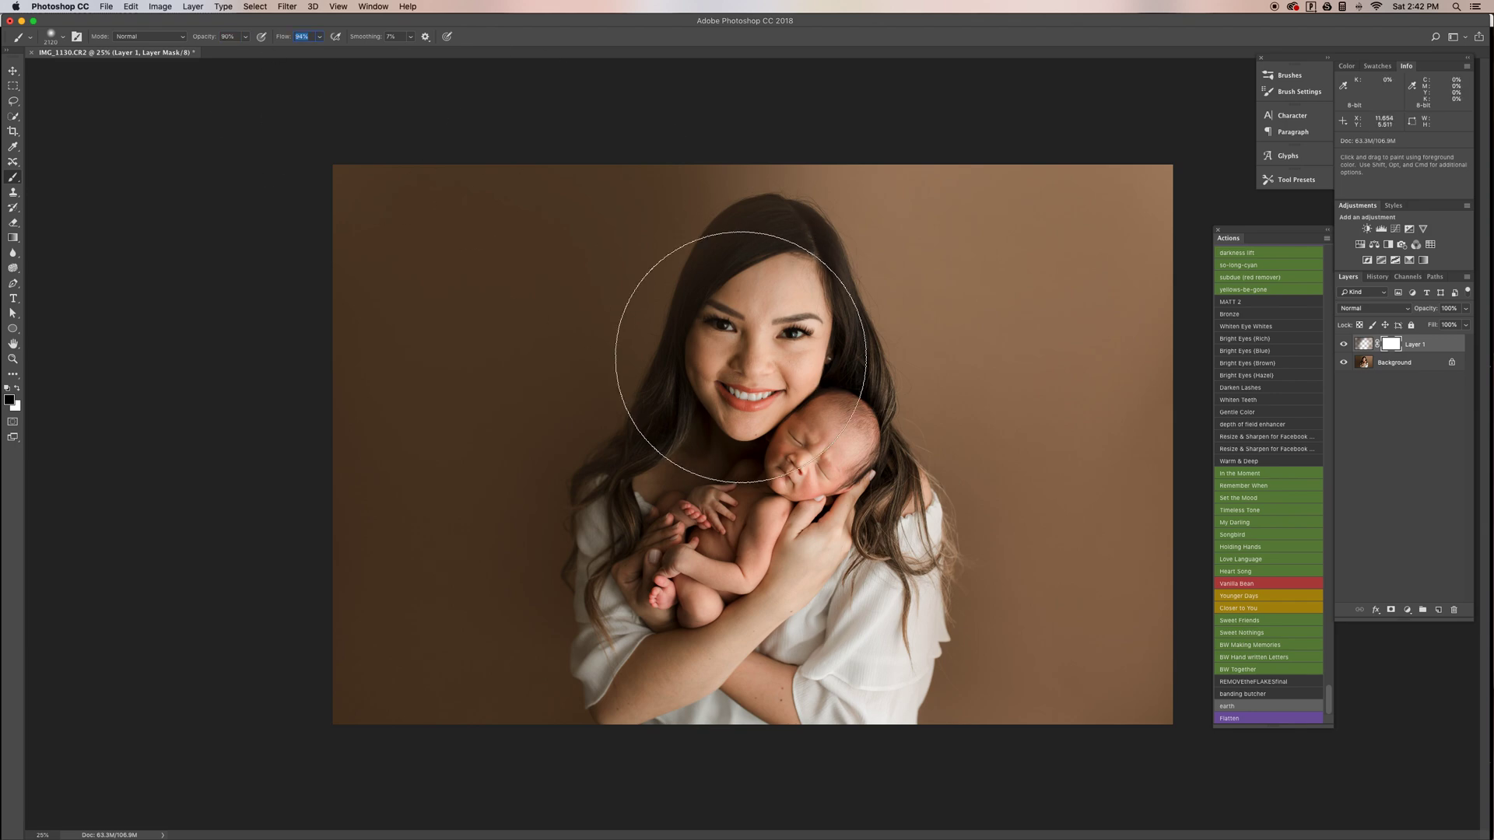
right_click(857, 384)
drag(871, 386, 864, 387)
mouse_move(780, 265)
mouse_down()
mouse_move(723, 290)
mouse_move(758, 224)
mouse_move(796, 242)
mouse_move(775, 225)
mouse_move(841, 319)
mouse_move(859, 412)
mouse_up()
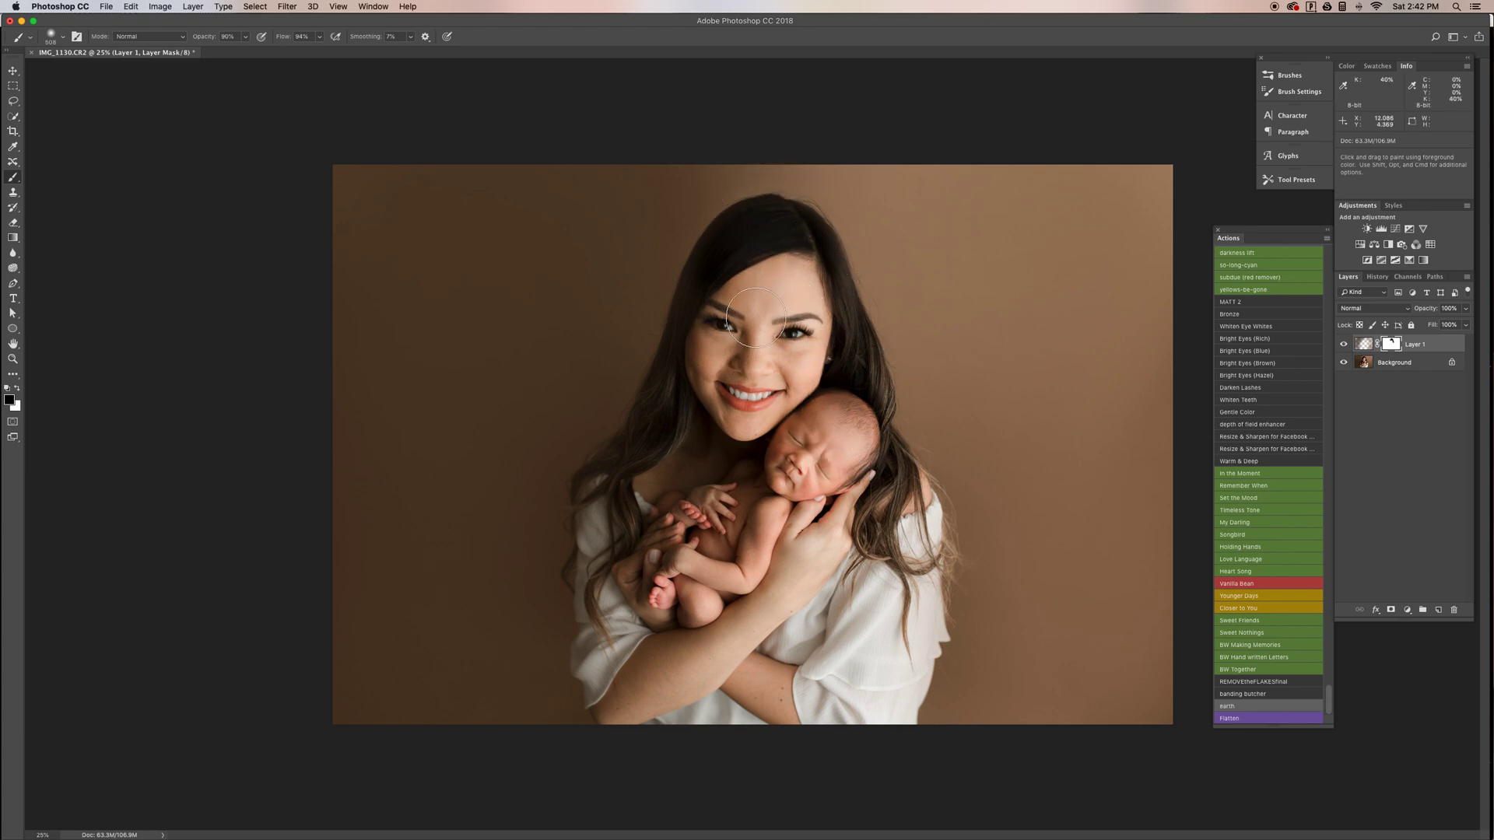
mouse_move(717, 267)
mouse_down()
mouse_move(663, 477)
mouse_move(640, 457)
mouse_move(600, 490)
mouse_up()
drag(620, 675, 635, 749)
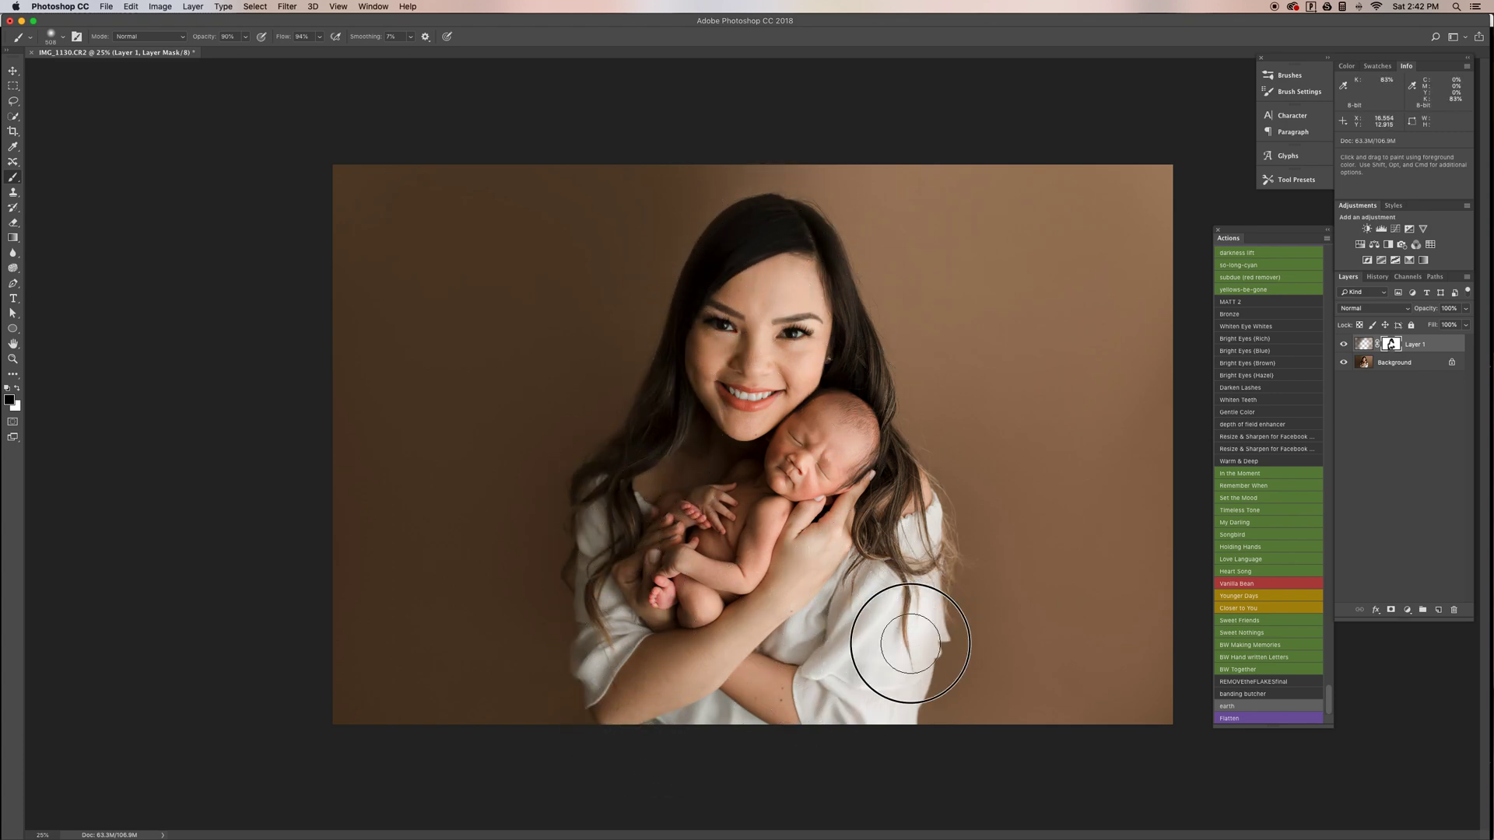
mouse_move(853, 352)
mouse_down()
mouse_move(807, 268)
mouse_move(681, 421)
mouse_up()
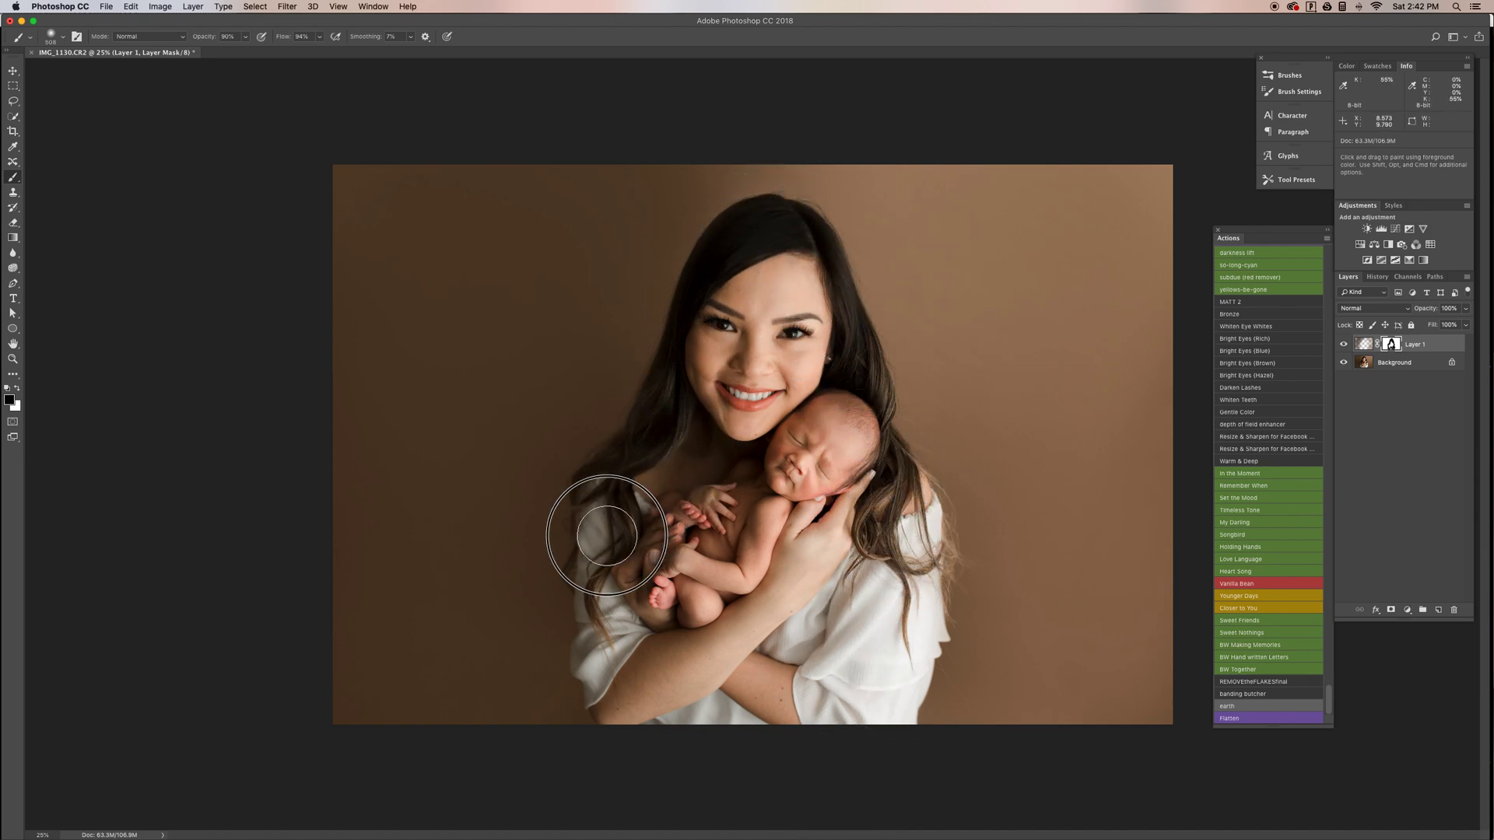
mouse_move(784, 480)
mouse_down()
mouse_move(850, 656)
mouse_move(752, 263)
mouse_up()
click(18, 388)
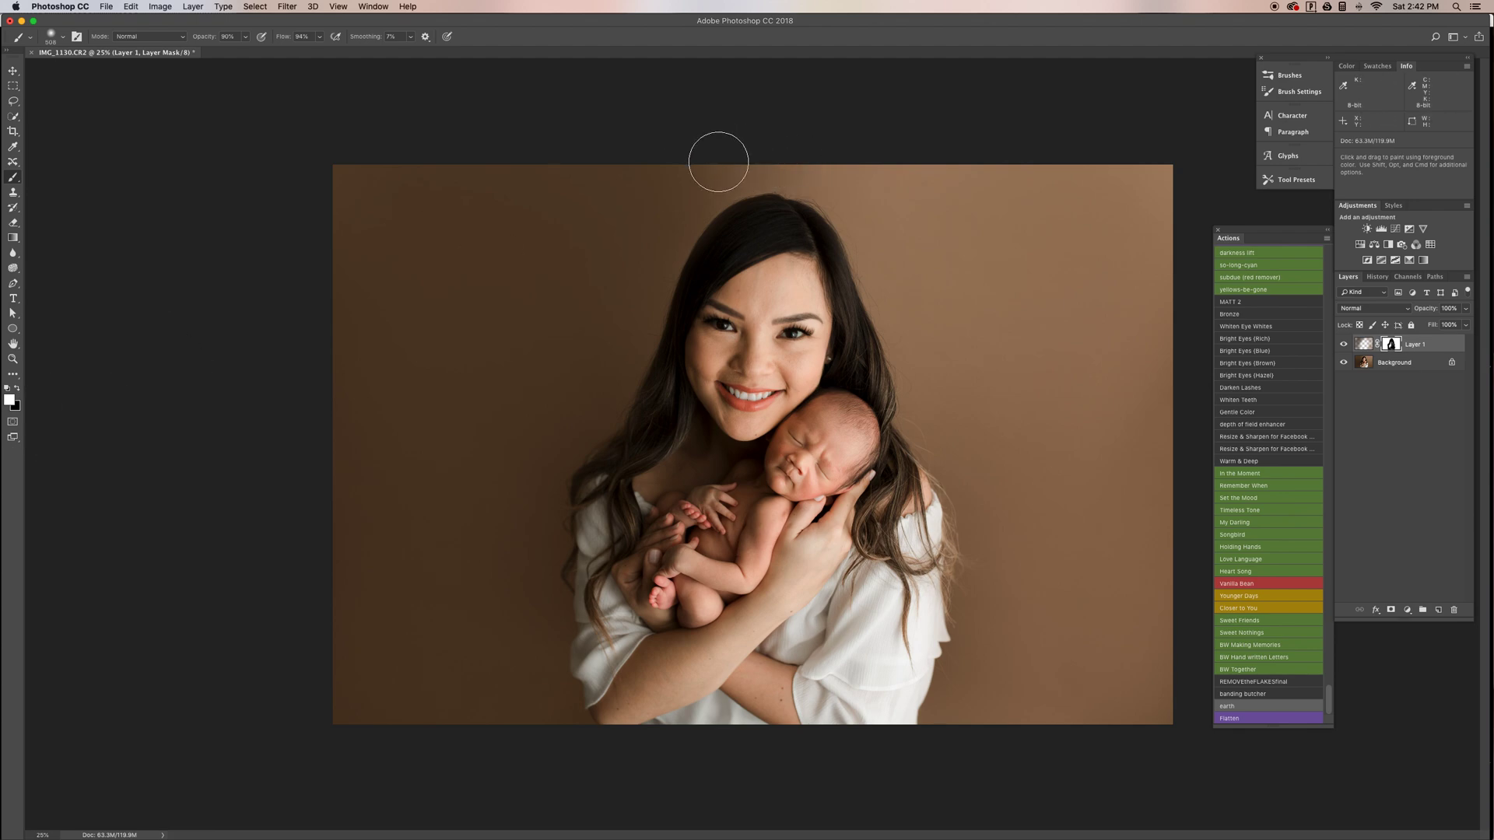
click(18, 388)
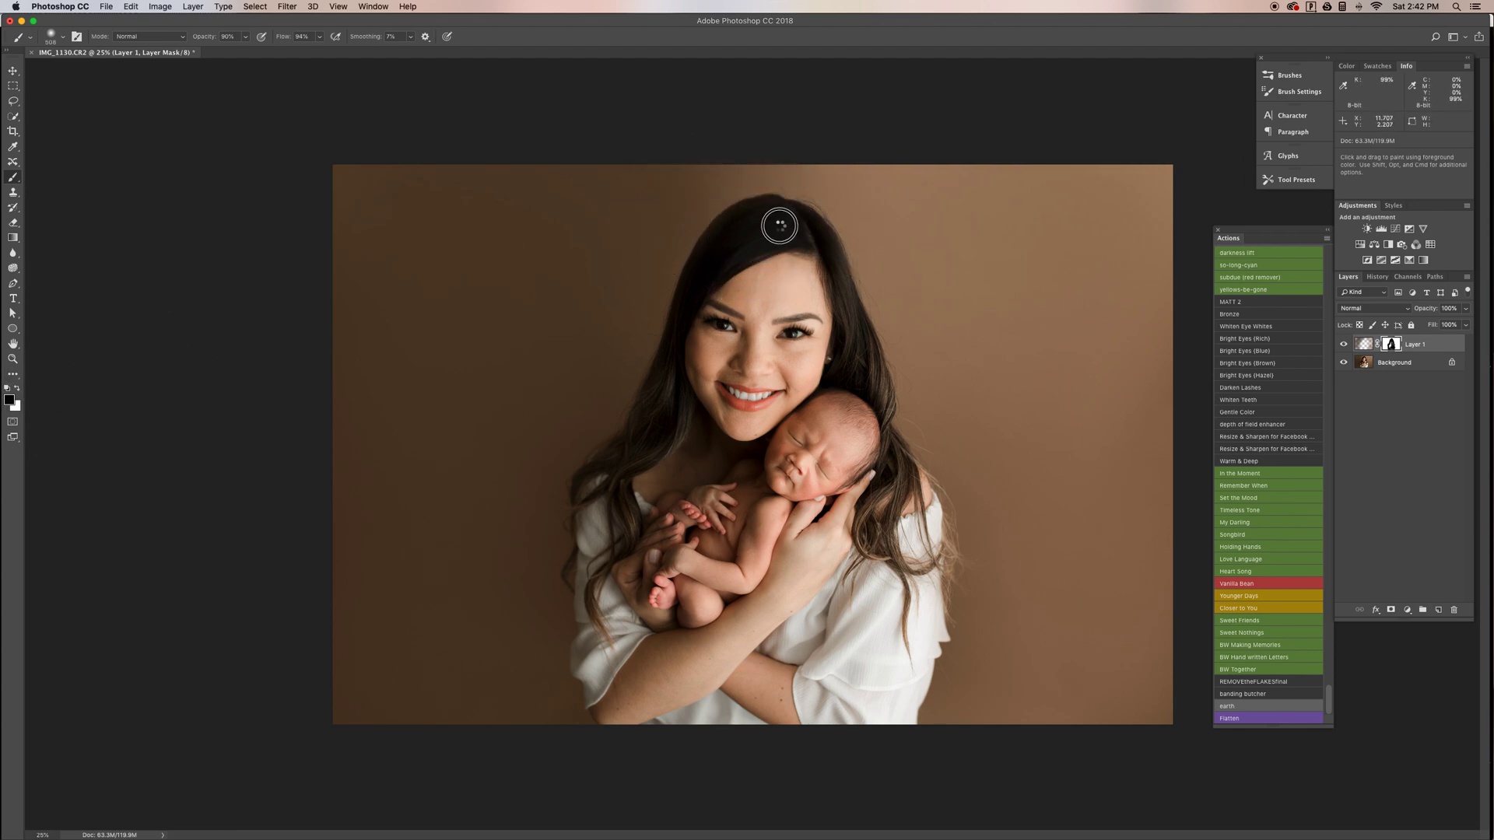
Step: Flatten the image and run the banding butcher action
click(1251, 720)
click(1251, 695)
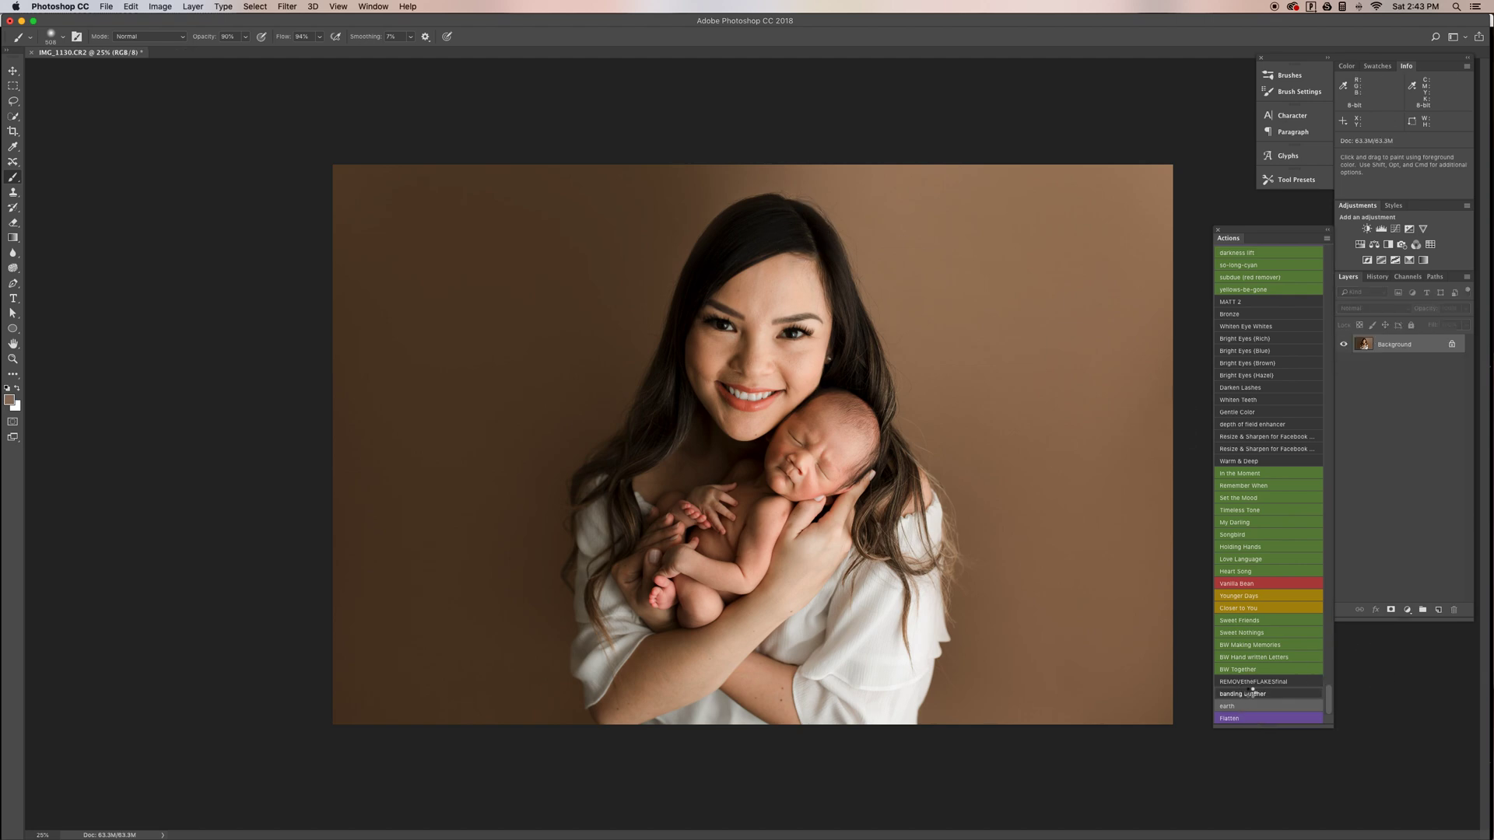
key(Return)
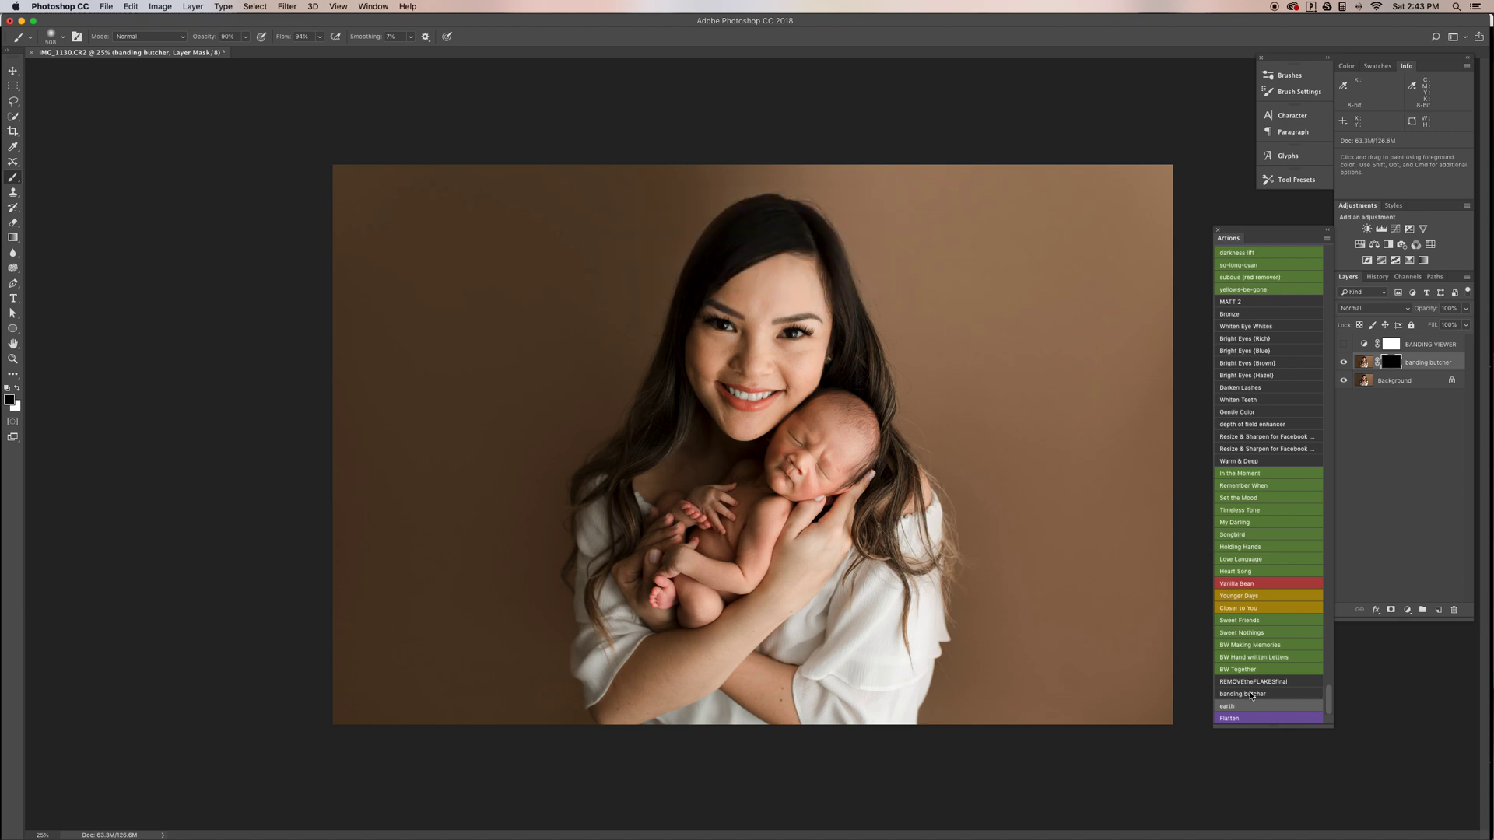
Step: Paint white over the backdrop on the banding butcher mask with a 2480 px brush at 24% opacity, and flatten the image
click(231, 36)
right_click(497, 308)
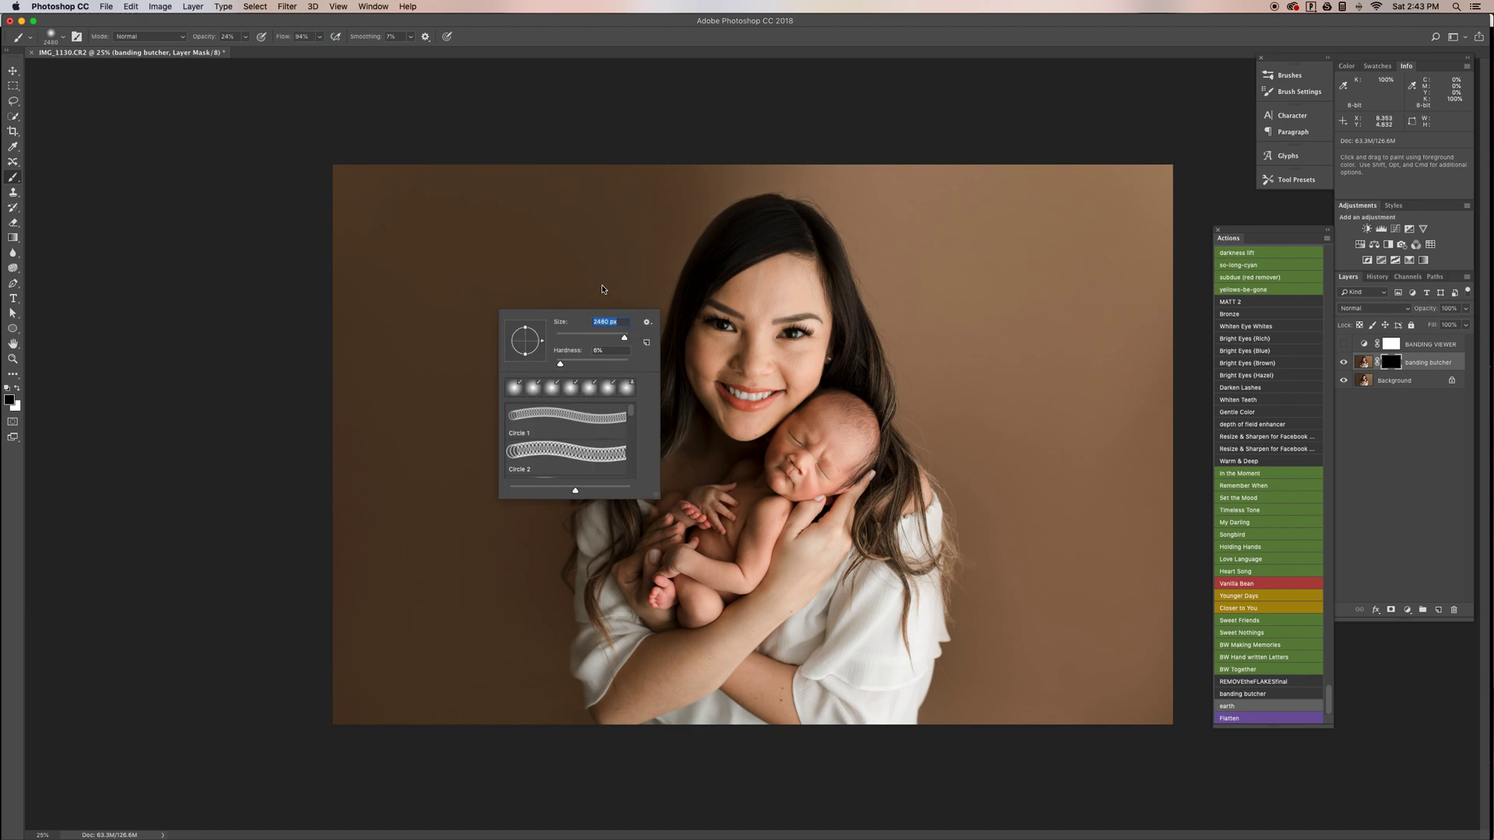
click(405, 225)
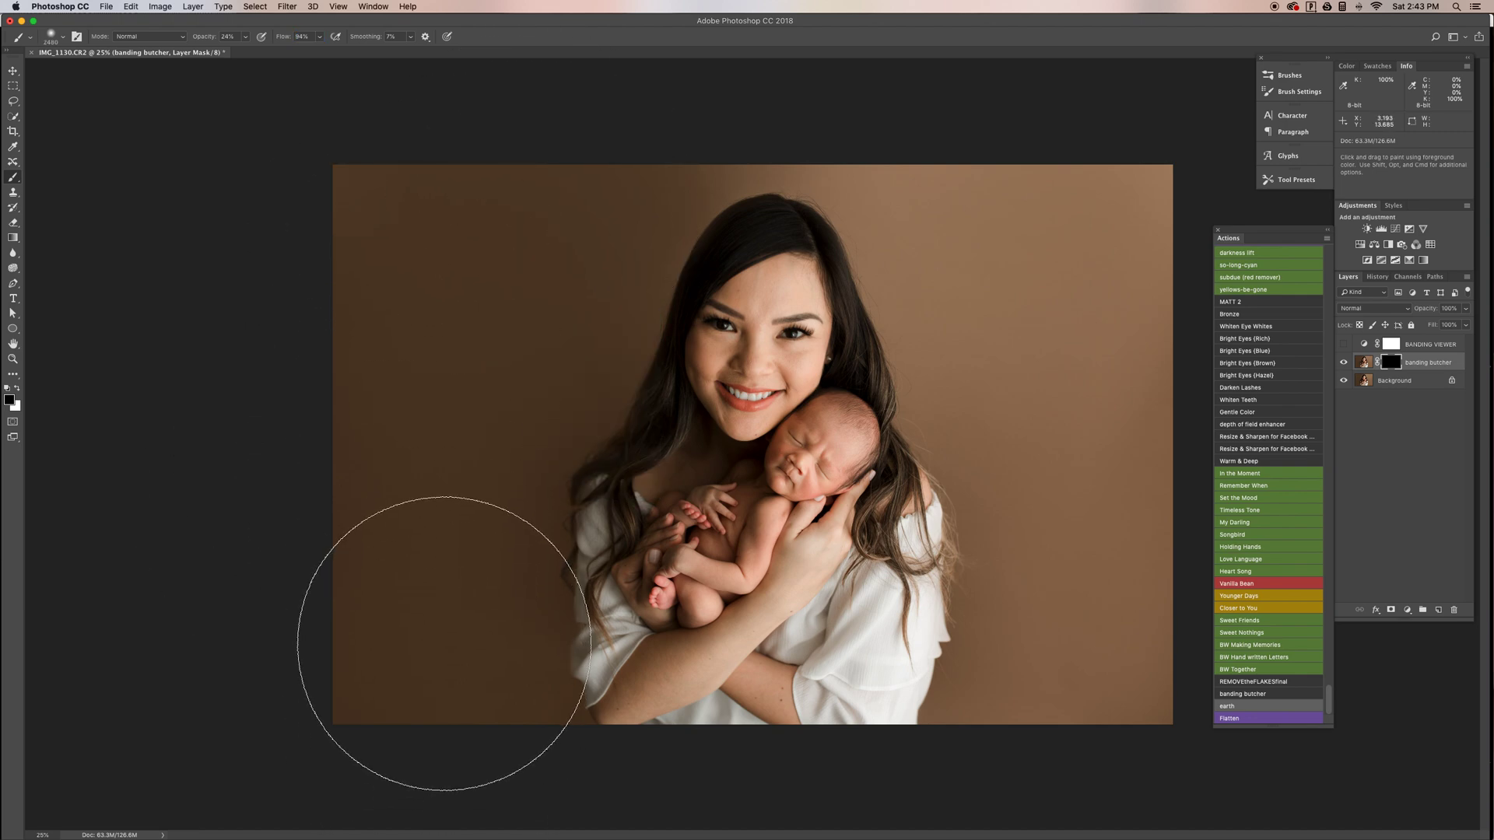
click(20, 389)
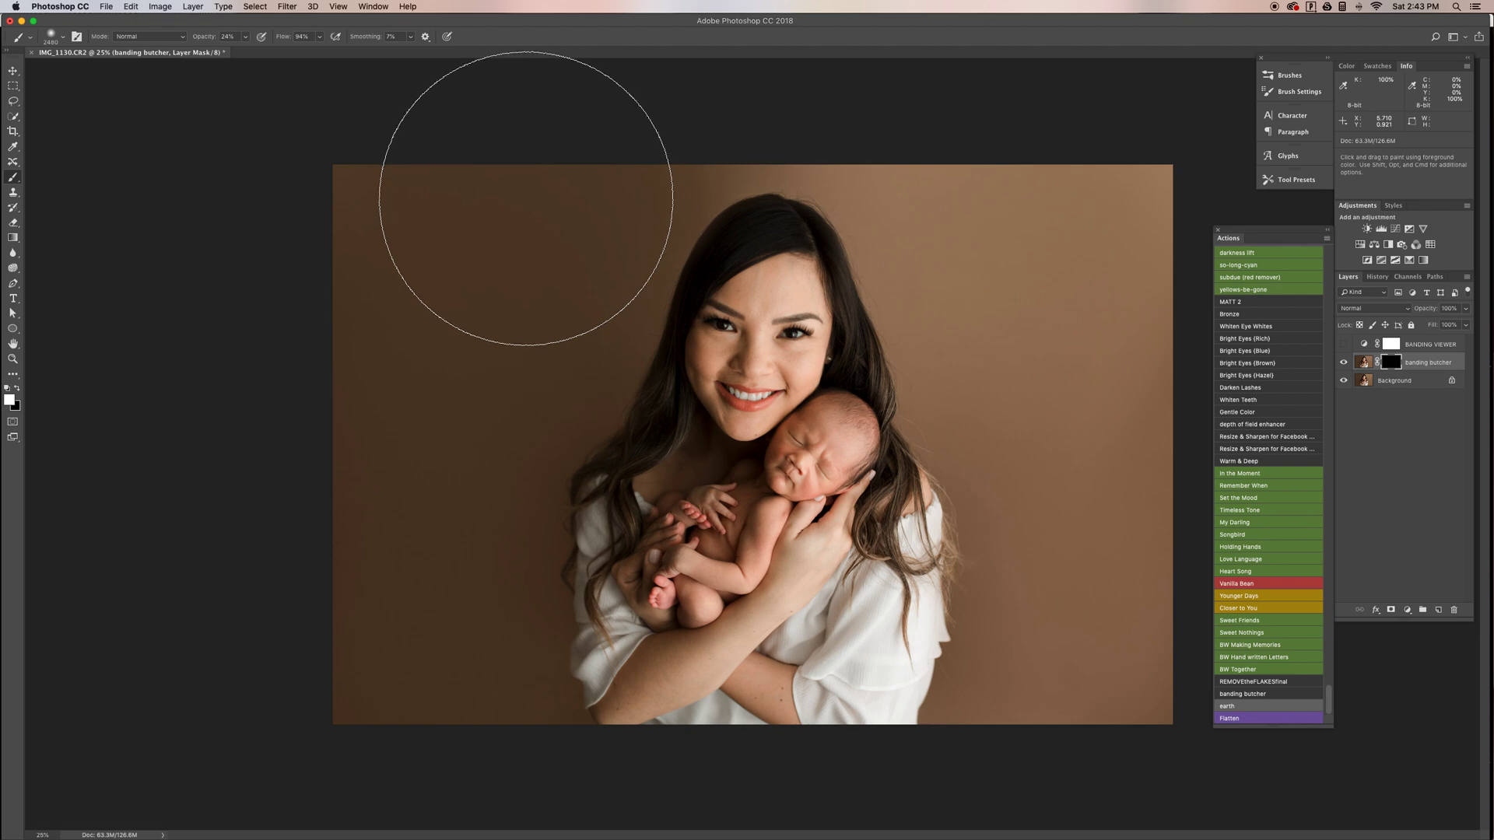
mouse_move(420, 716)
mouse_down()
mouse_move(487, 293)
mouse_move(646, 135)
mouse_move(826, 117)
mouse_move(839, 102)
mouse_move(1143, 288)
mouse_move(1116, 277)
mouse_move(1073, 455)
mouse_move(1064, 336)
mouse_move(1075, 509)
mouse_move(1030, 680)
mouse_move(1079, 658)
mouse_move(1113, 284)
mouse_move(1031, 150)
mouse_move(999, 126)
mouse_up()
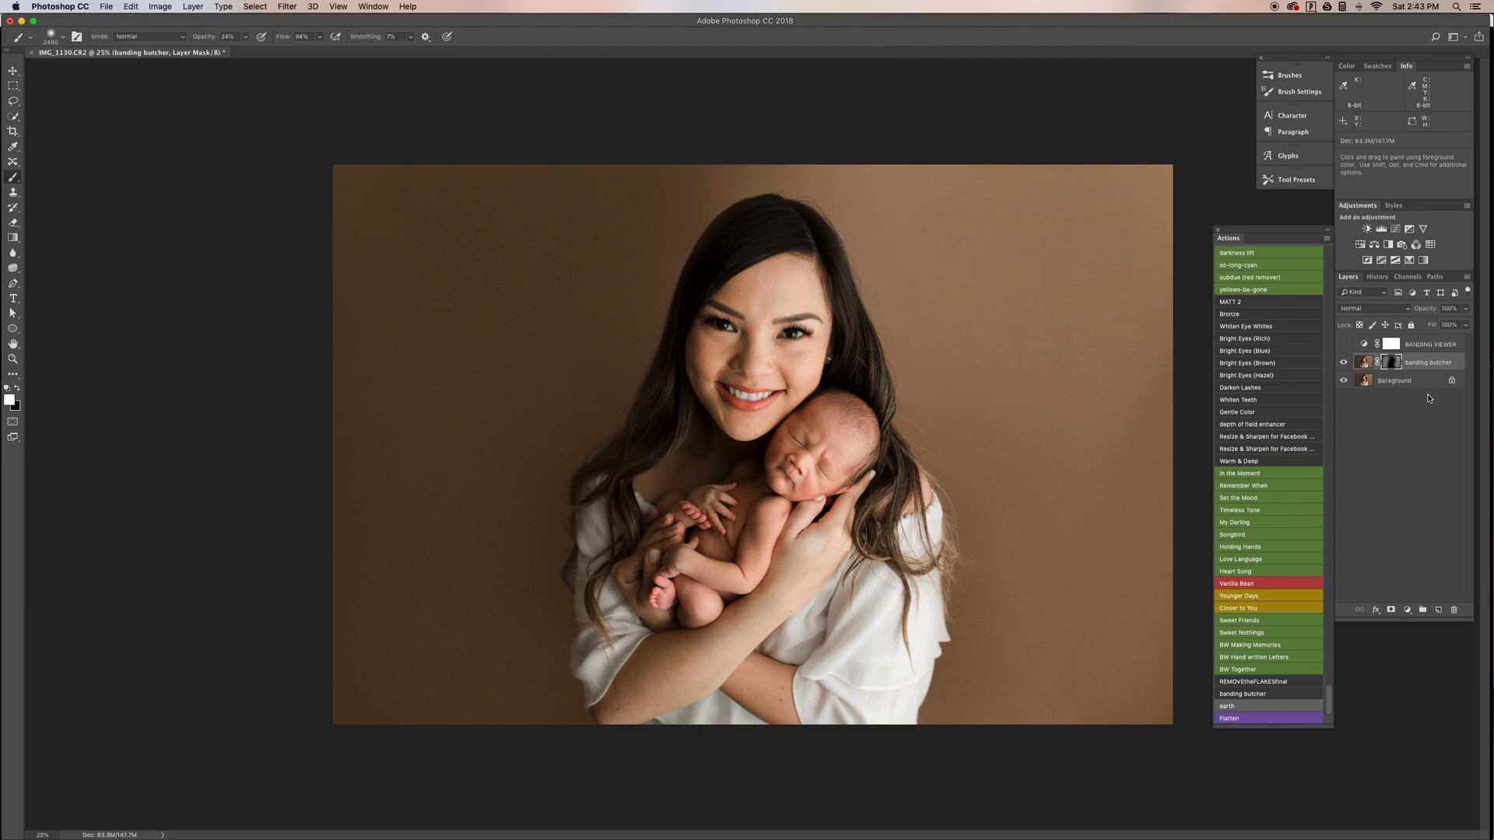
click(1262, 718)
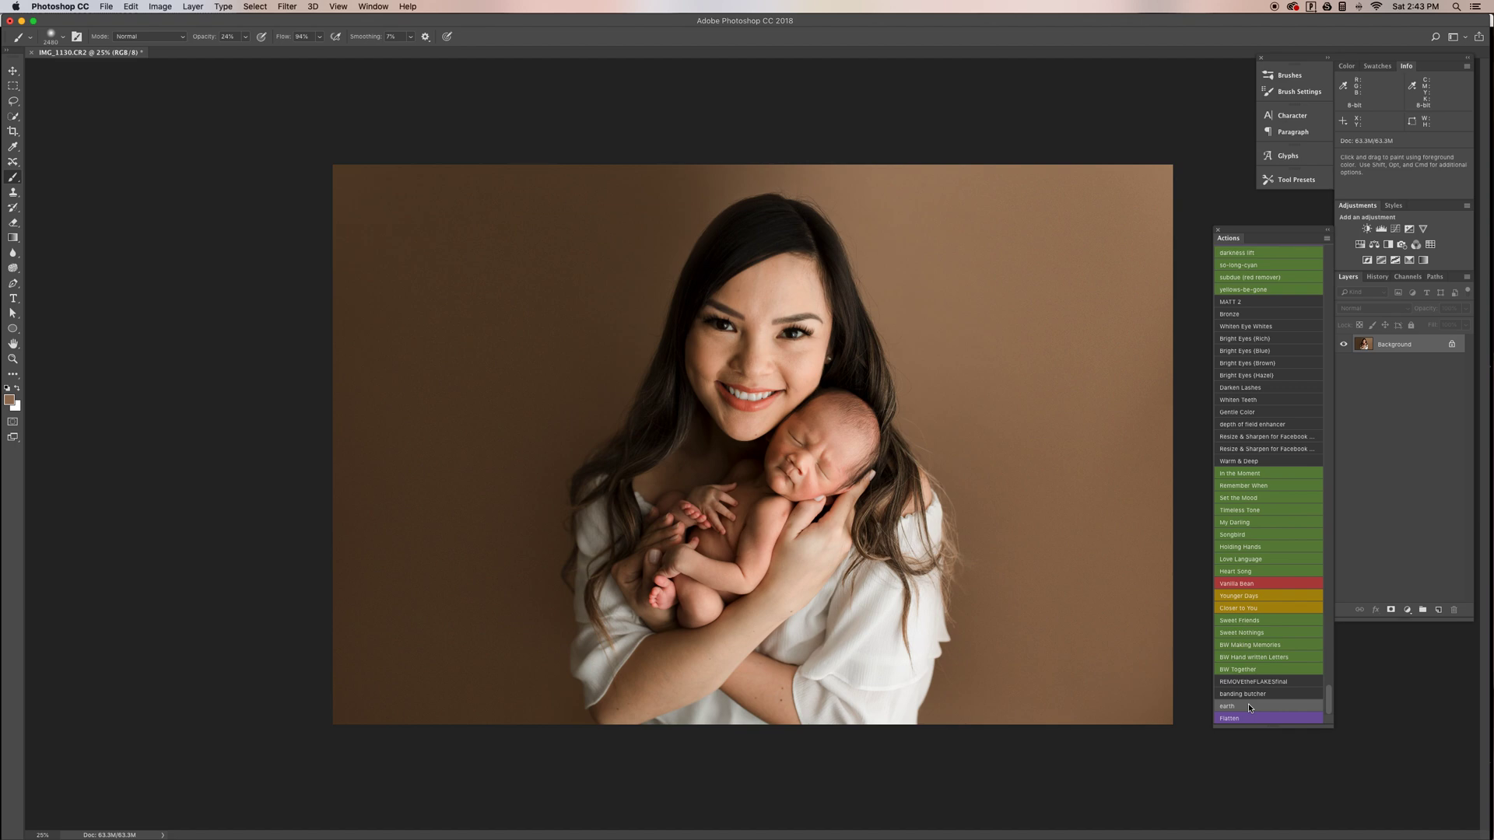
Step: Run the earth action and lower the earth to skin layer's opacity to 49%
click(1248, 704)
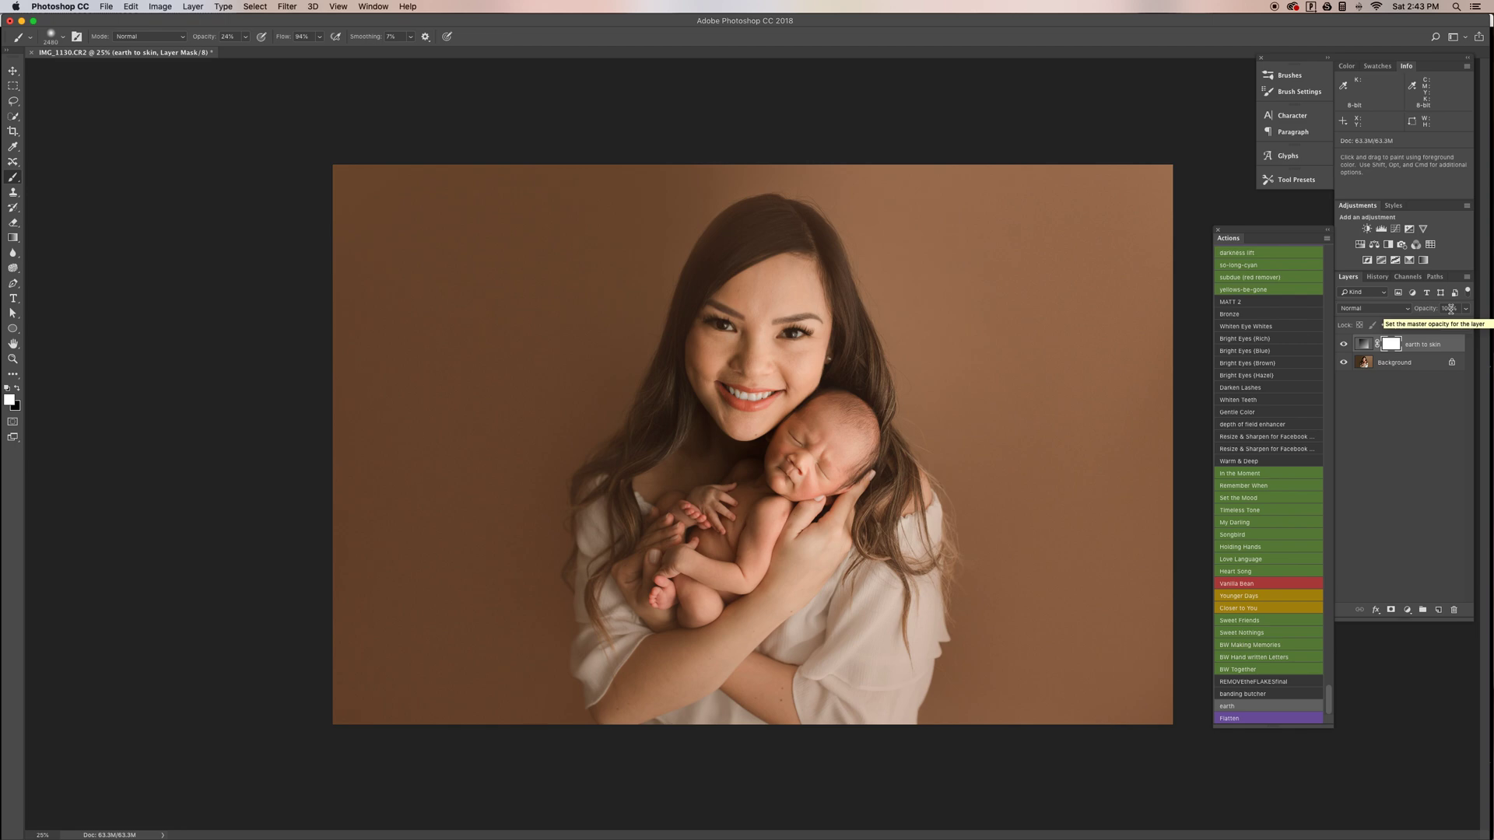
click(1452, 308)
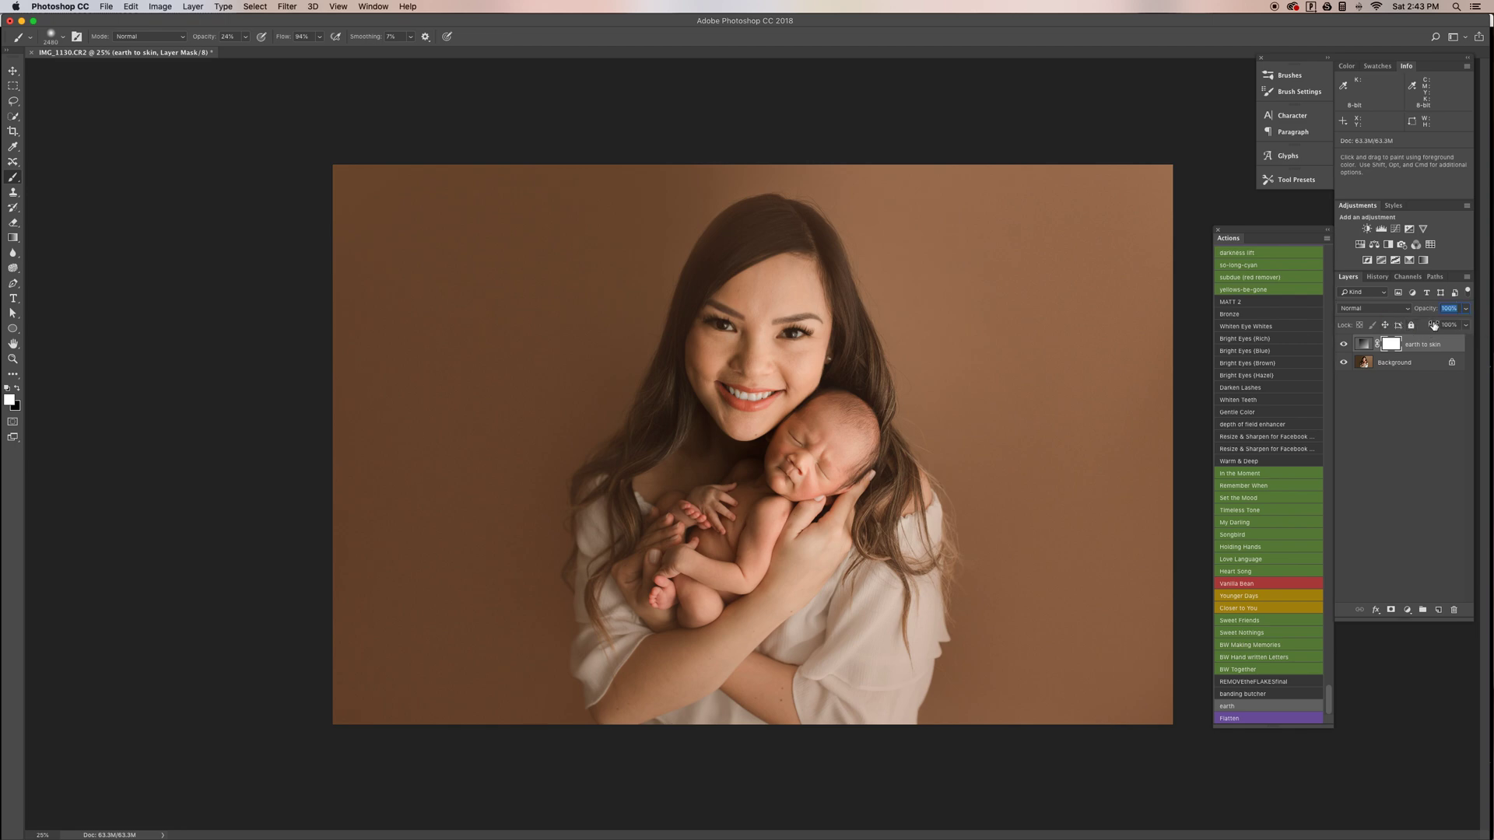
click(1469, 311)
drag(1466, 322, 1439, 329)
click(1387, 333)
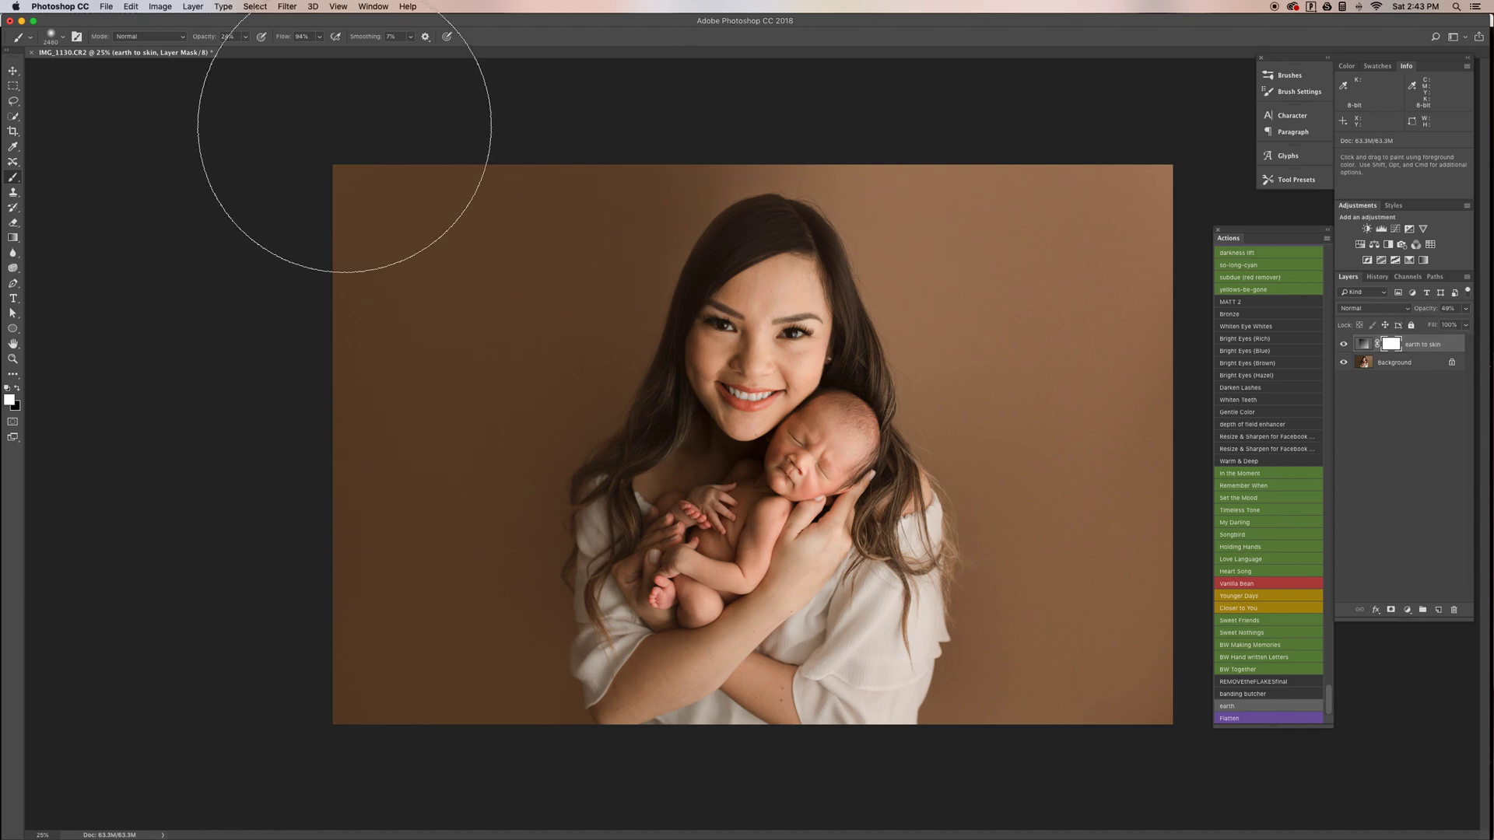
Step: Paint black over the mother and baby on the earth to skin mask with a smaller 90% opacity brush, and flatten the image
click(19, 391)
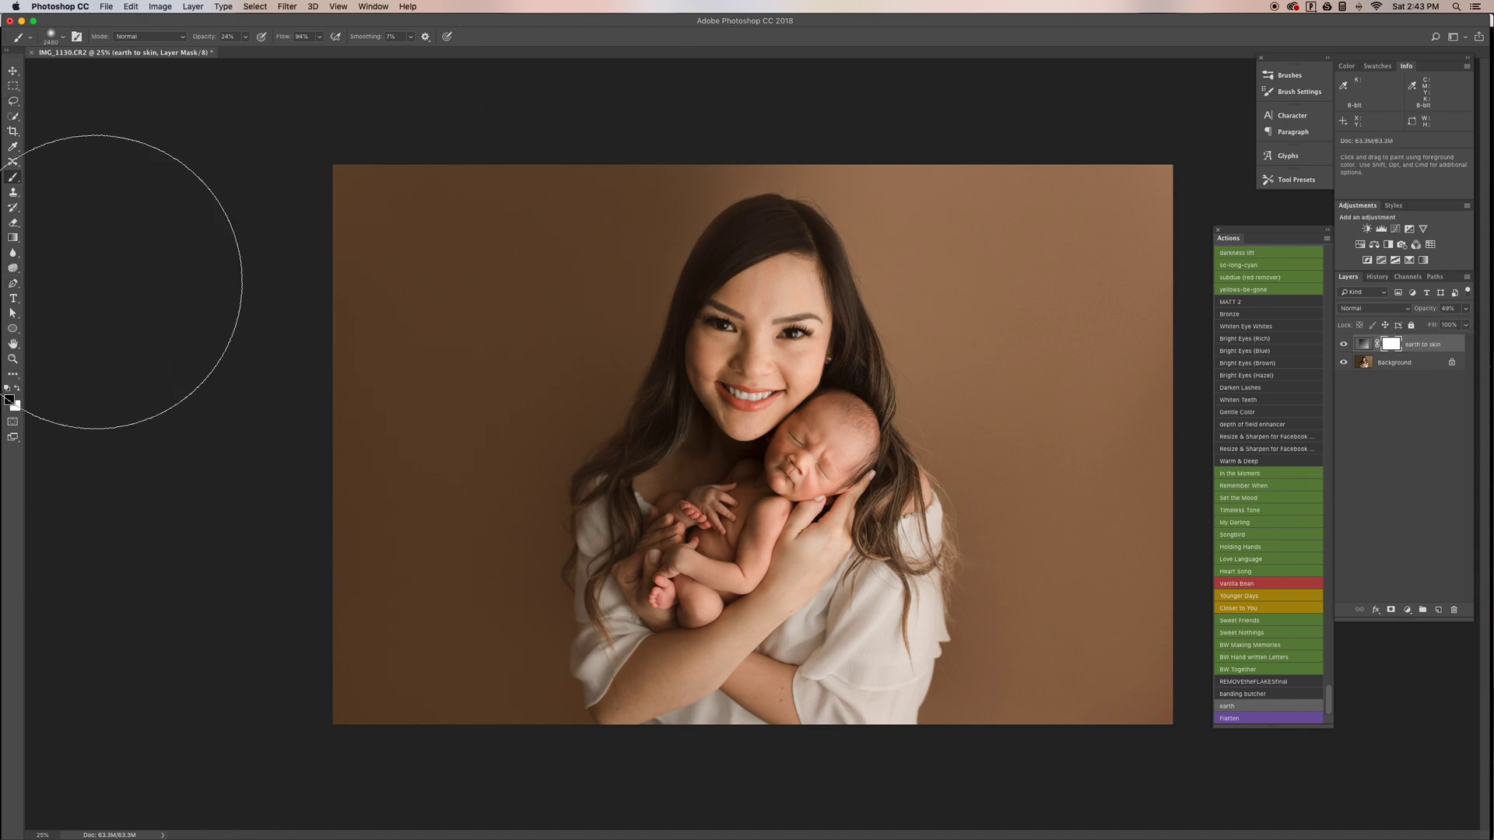
click(228, 36)
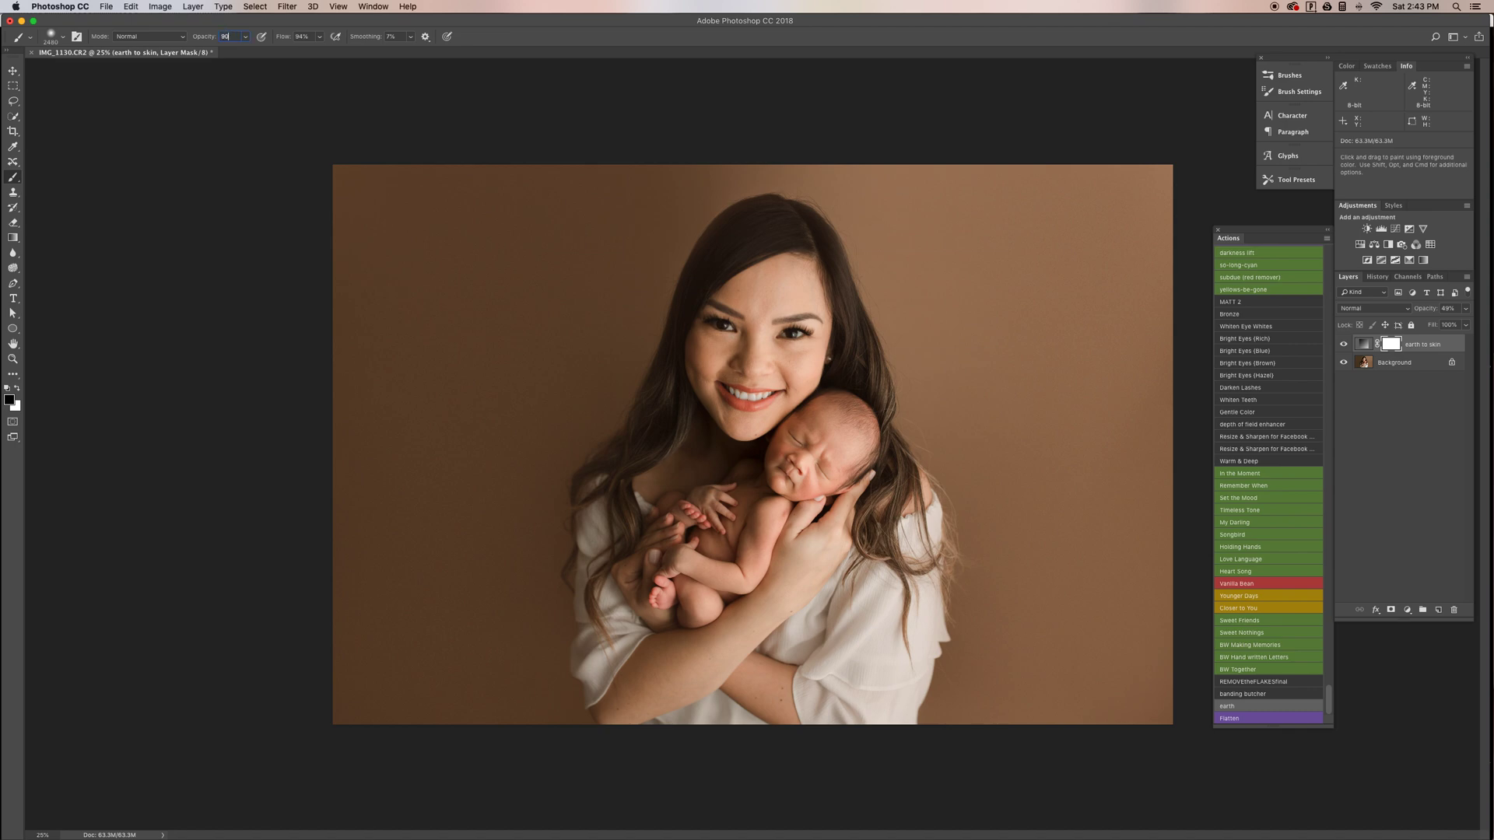
right_click(695, 436)
click(827, 463)
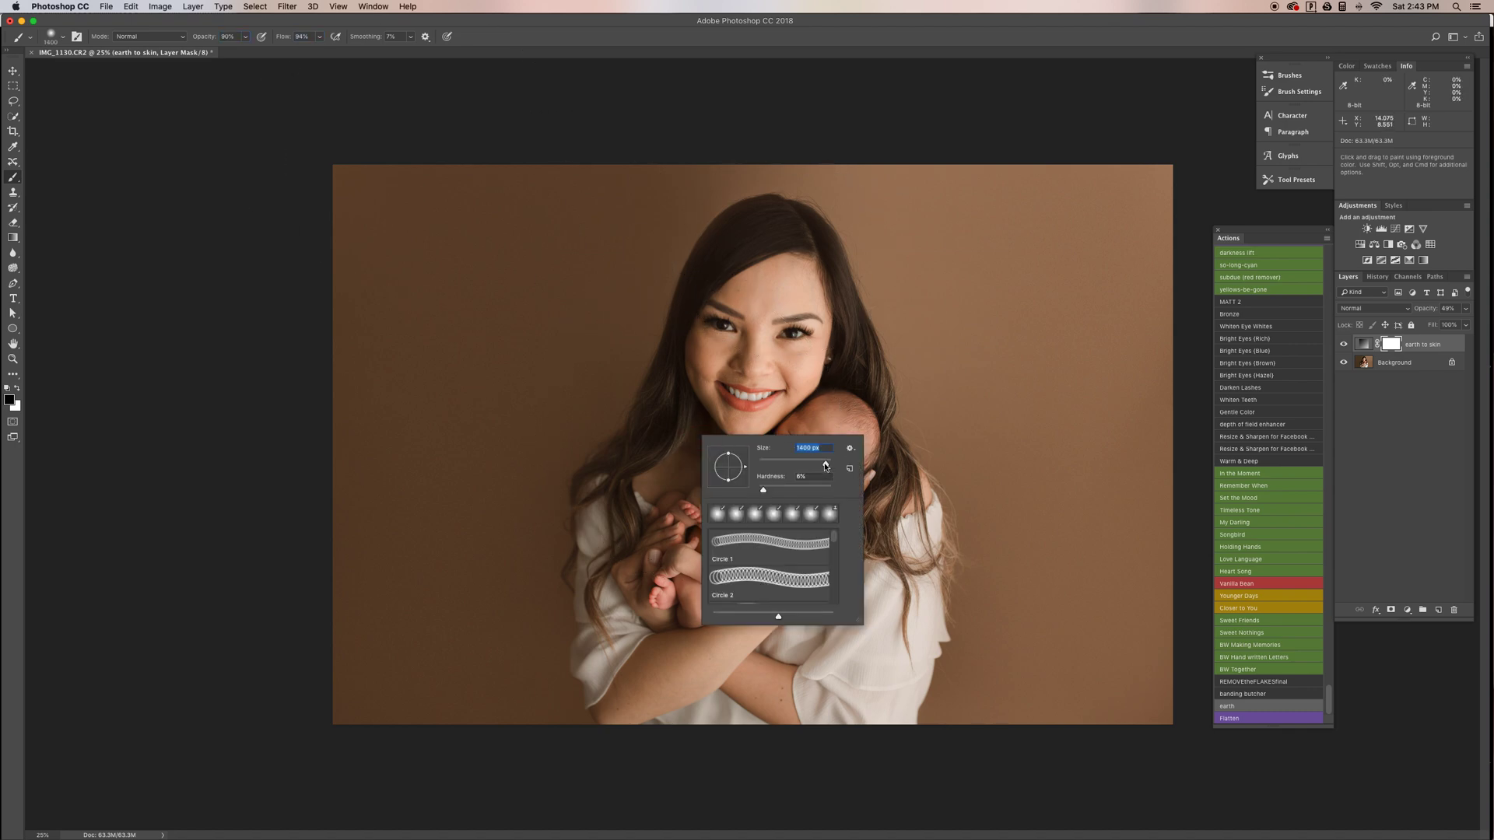
mouse_move(770, 259)
mouse_down()
mouse_move(759, 221)
mouse_move(811, 251)
mouse_move(845, 407)
mouse_move(893, 520)
mouse_move(878, 666)
mouse_up()
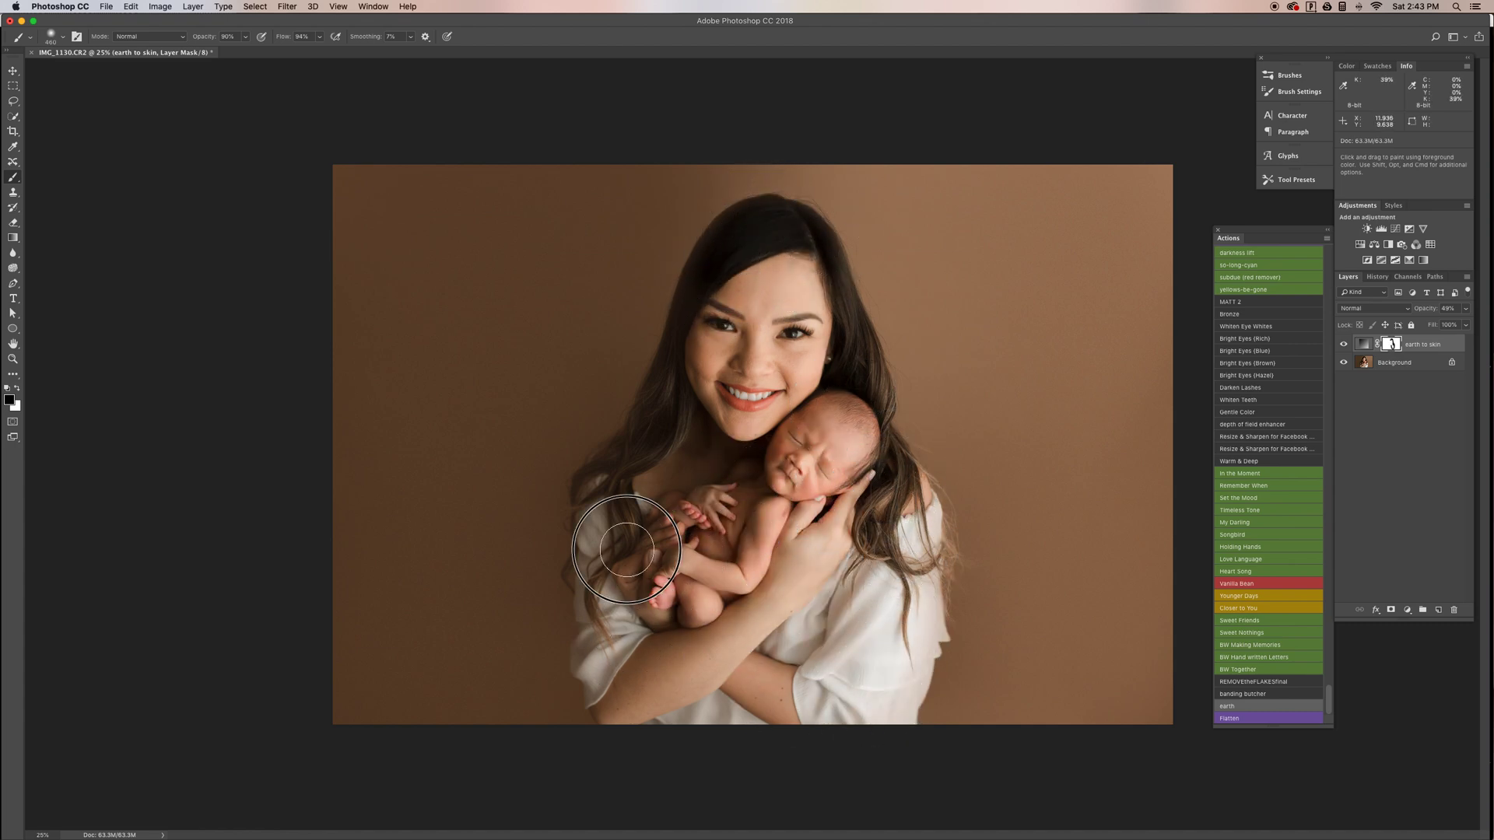
mouse_move(659, 443)
mouse_down()
mouse_move(703, 308)
mouse_move(781, 227)
mouse_up()
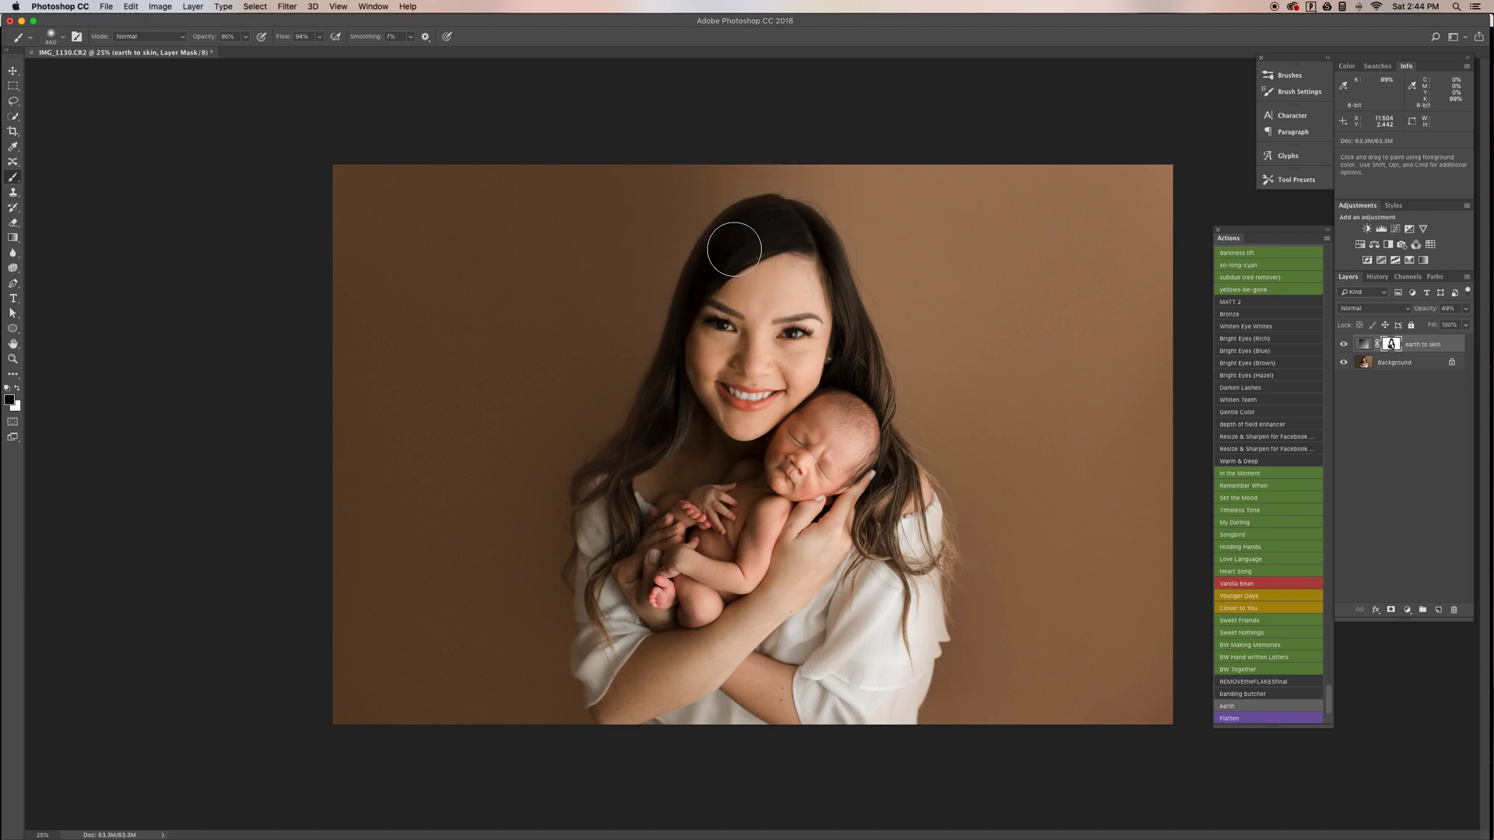
mouse_move(689, 400)
mouse_down()
mouse_move(612, 485)
mouse_move(635, 670)
mouse_move(864, 600)
mouse_move(903, 644)
mouse_up()
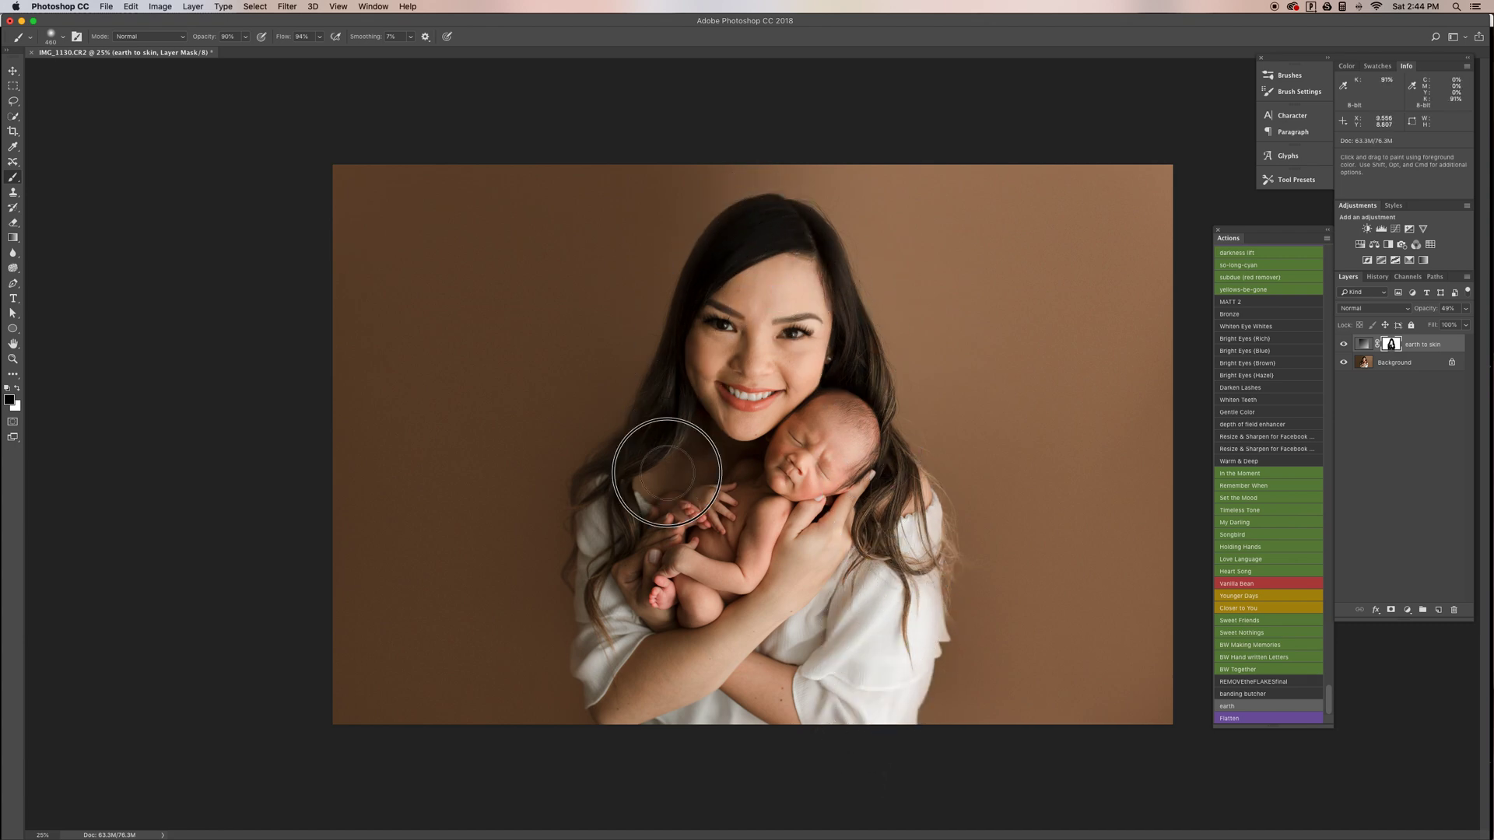
mouse_move(805, 627)
mouse_down()
mouse_move(860, 613)
mouse_move(865, 656)
mouse_up()
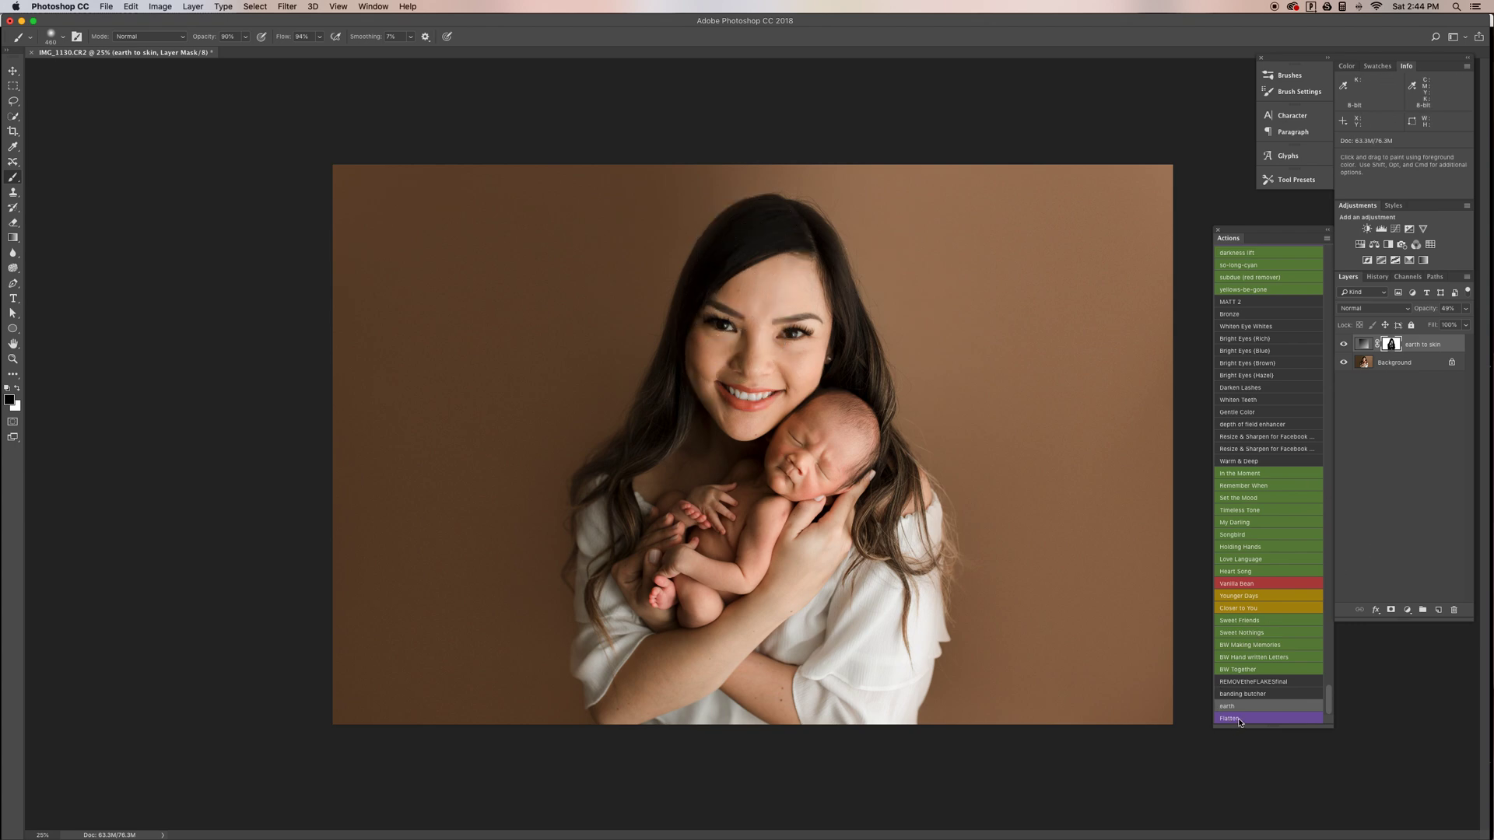
Step: Compare the original image state with the flattened edit in the document's history
click(1376, 277)
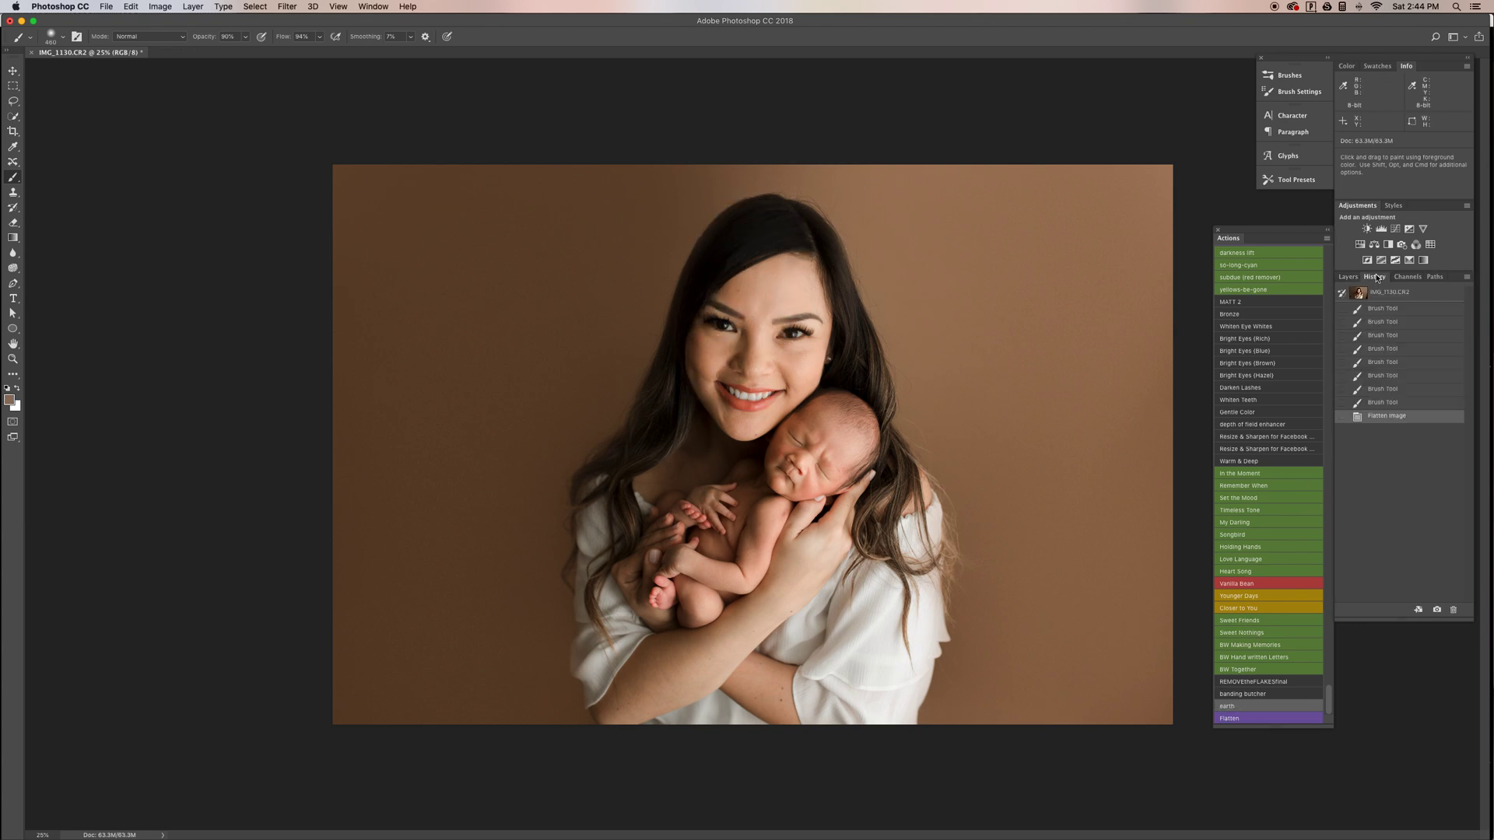
click(1383, 294)
click(1409, 418)
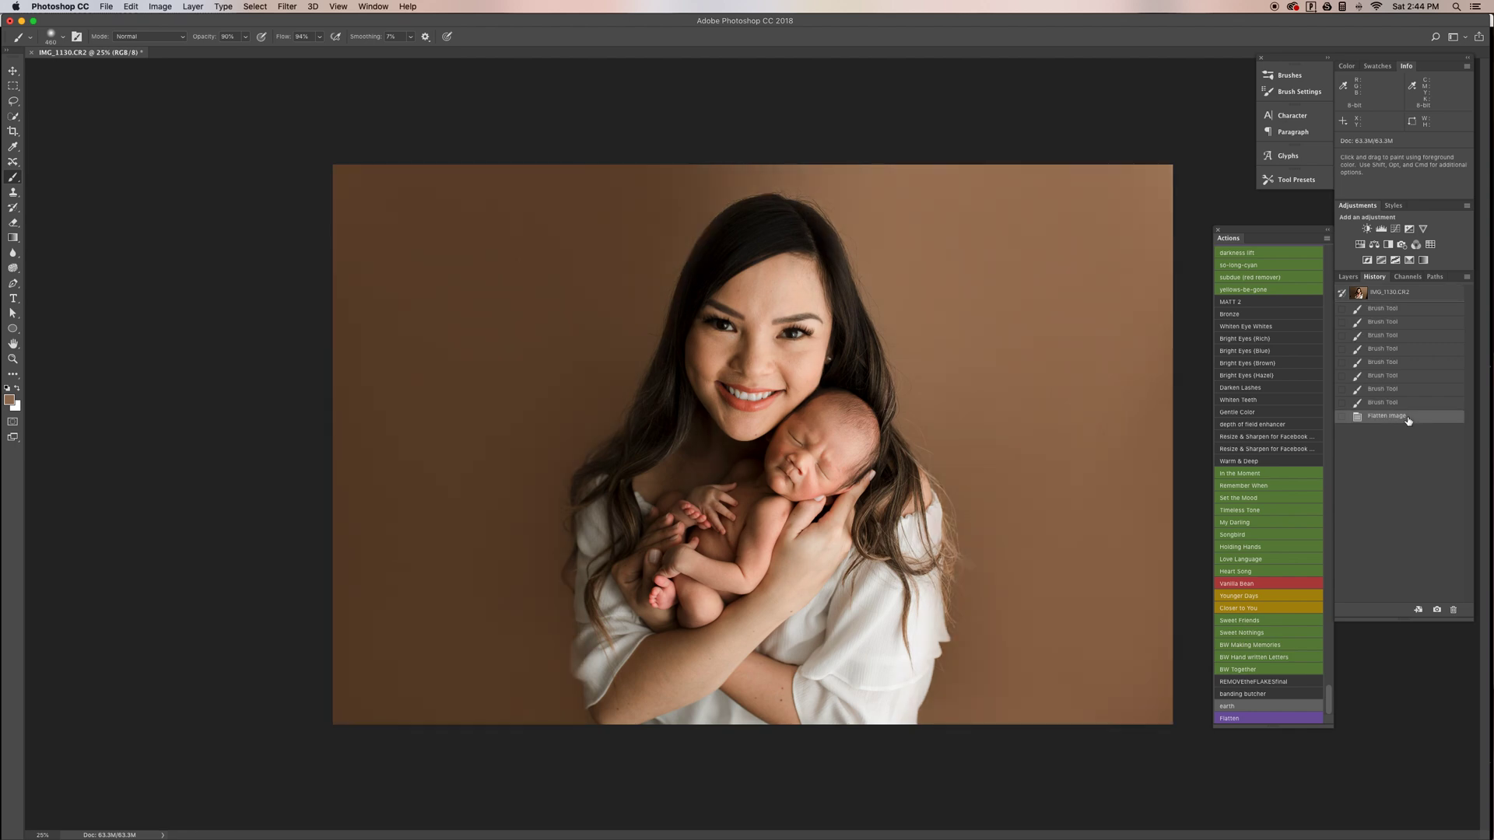